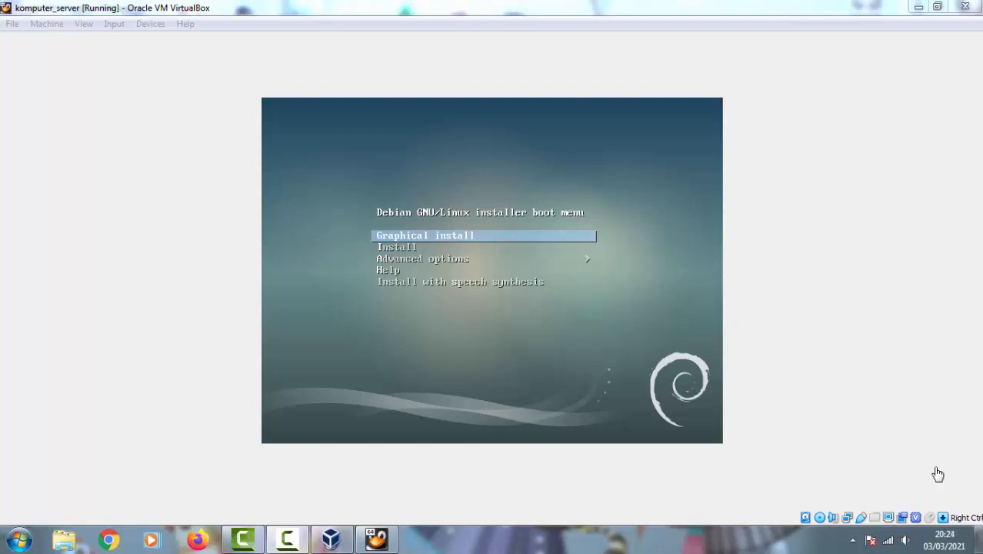
# Start the text-mode Install from the Debian boot menu and choose English as the installation language
pyautogui.click(742, 64)
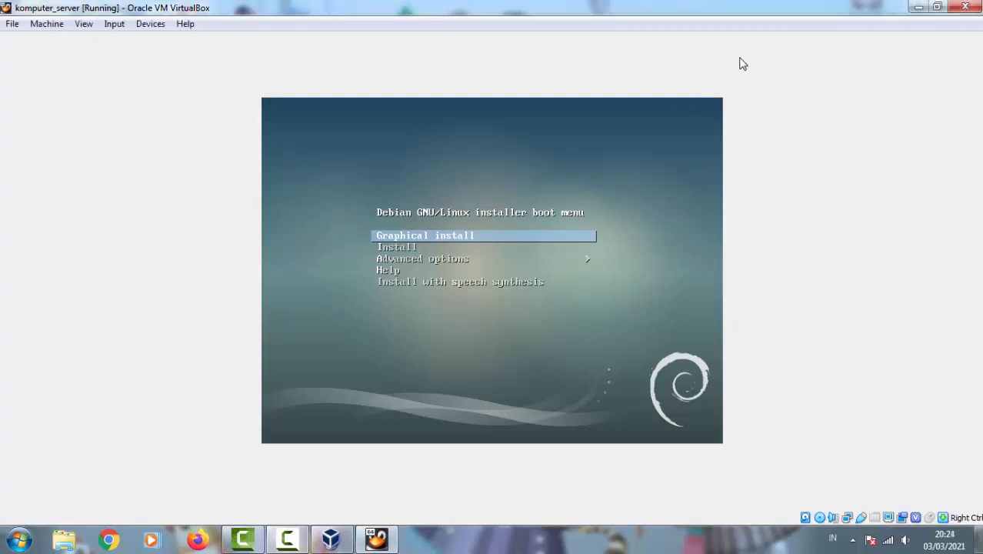
pyautogui.press('Down')
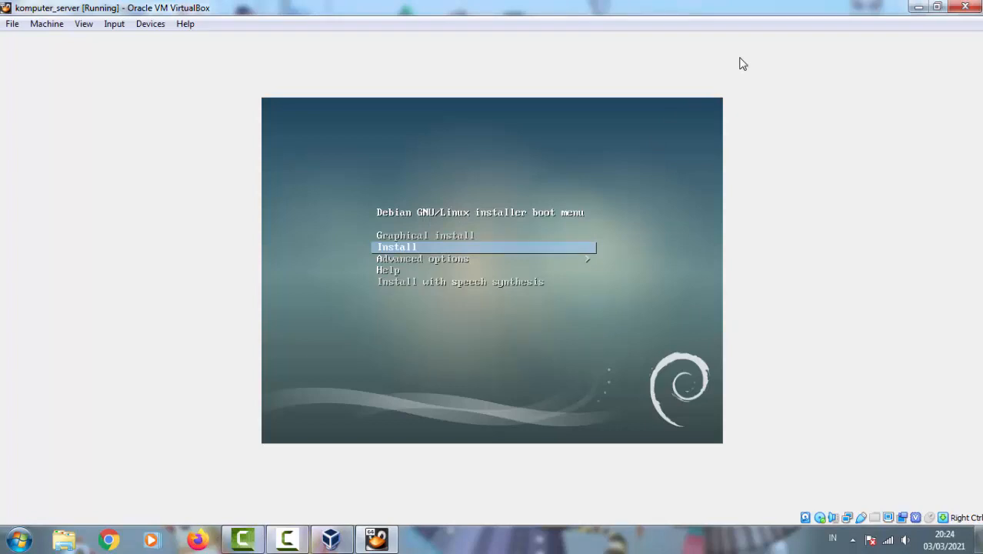
pyautogui.press('Return')
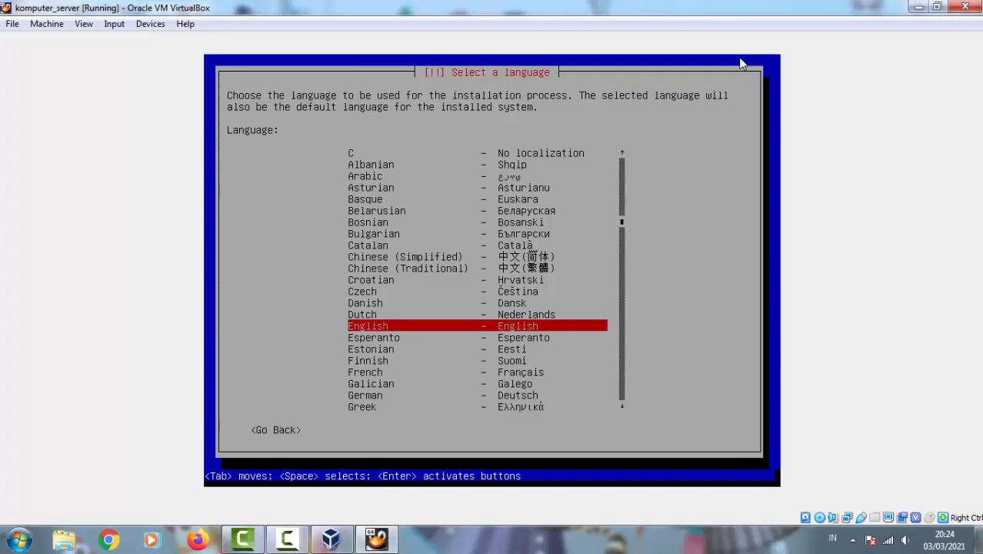
pyautogui.press('Return')
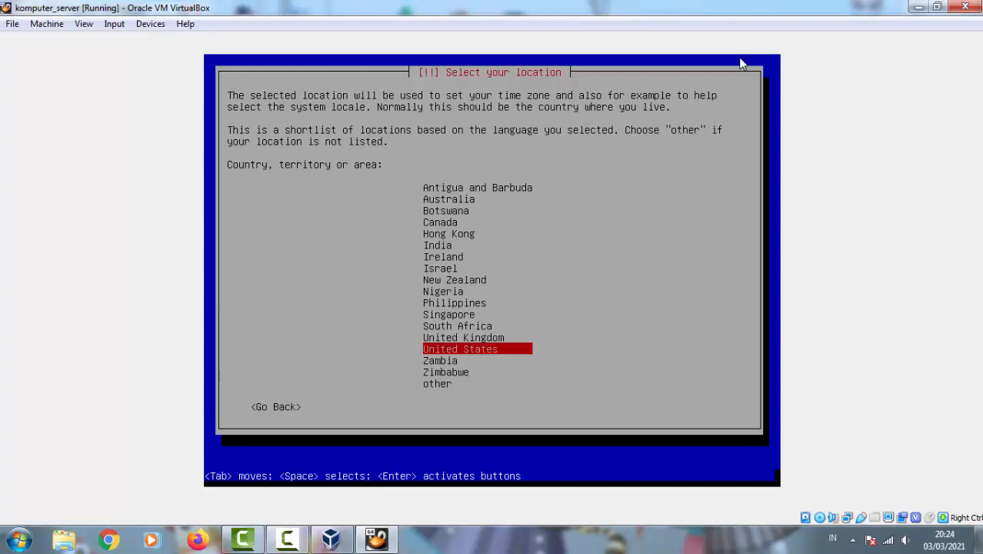
# Choose a location outside the shortlist and set the continent or region to Asia
pyautogui.press('Down')
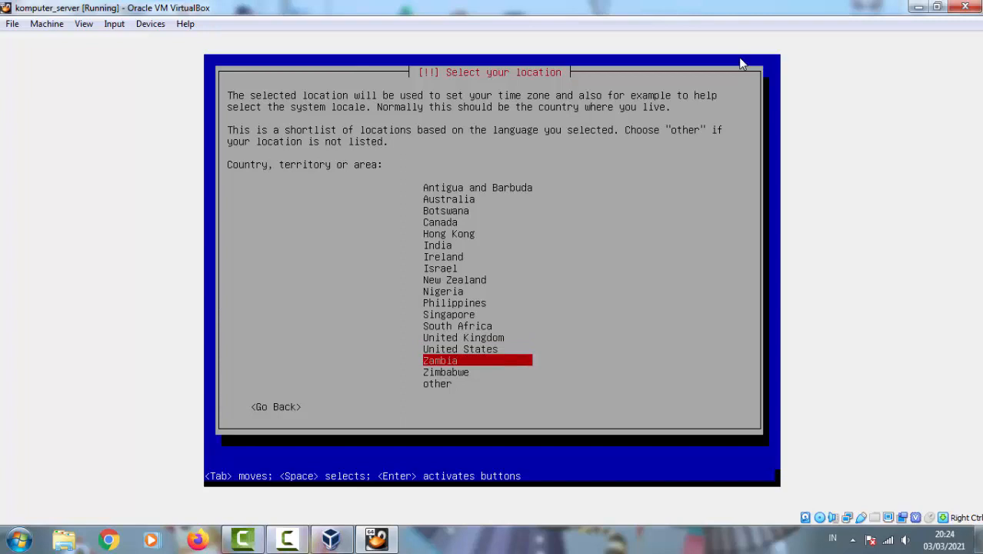
pyautogui.press('Down')
pyautogui.press('Down')
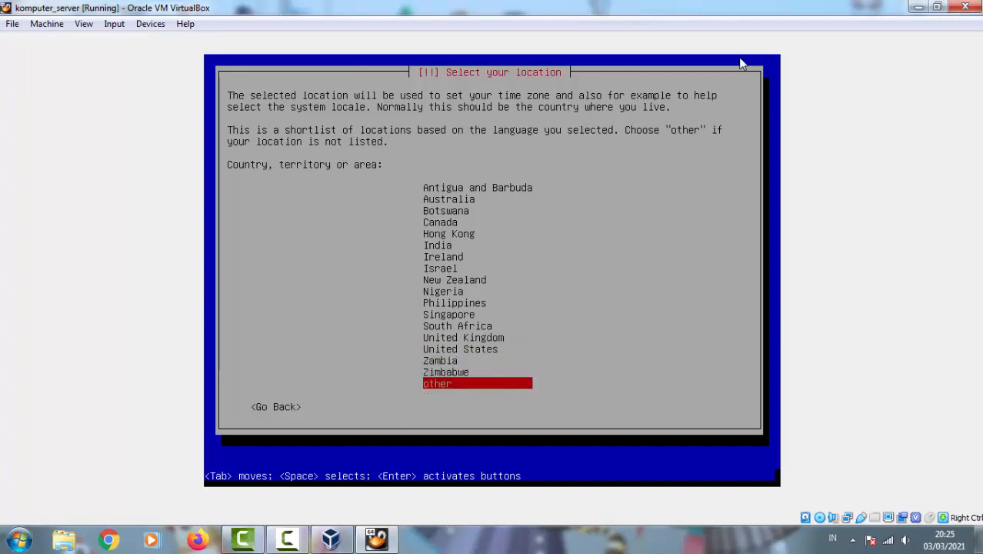
pyautogui.press('Return')
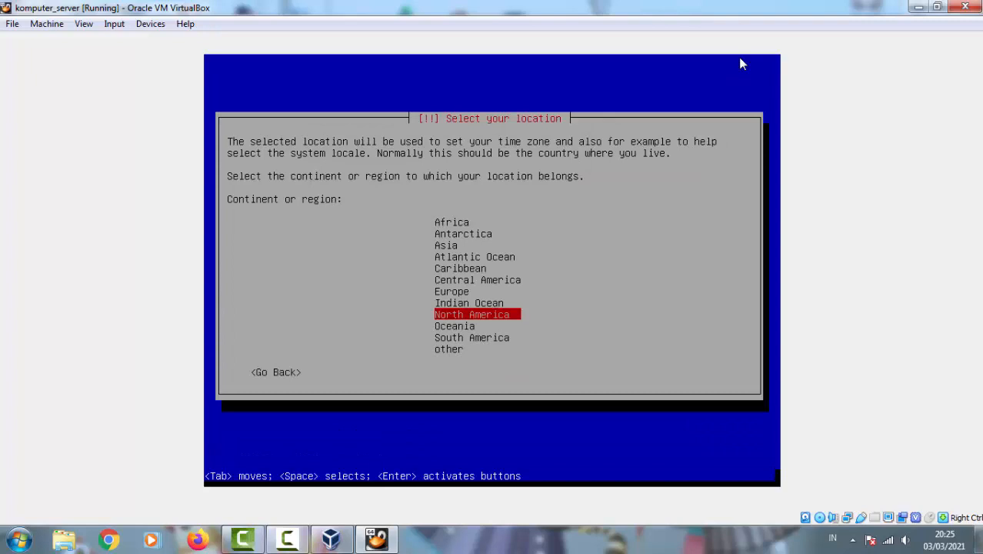
pyautogui.press('Up')
pyautogui.press('Up')
pyautogui.press('Up')
pyautogui.press('Up')
pyautogui.press('Up')
pyautogui.press('Up')
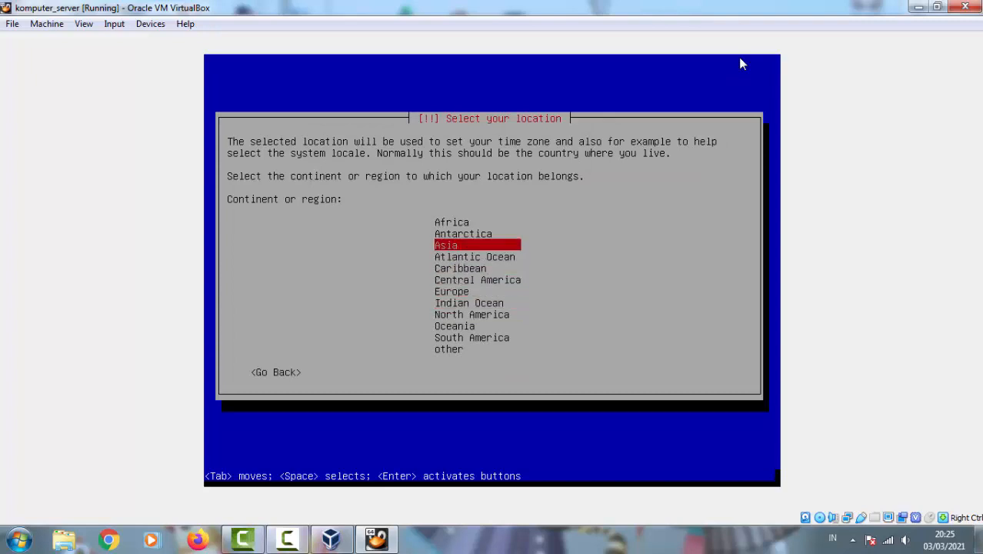
pyautogui.press('Return')
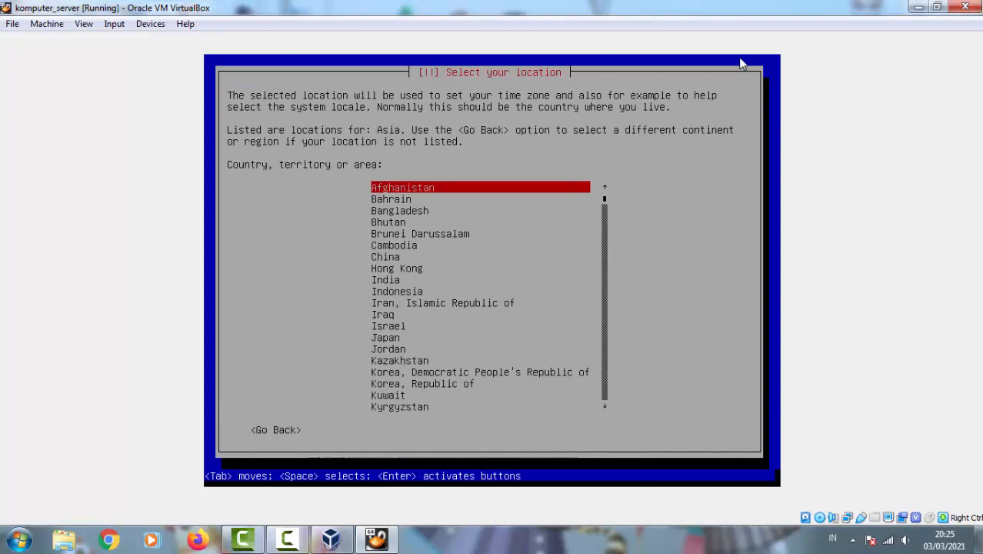
# Choose Indonesia as the country for the system's location
pyautogui.press('Down')
pyautogui.press('Down')
pyautogui.press('Down')
pyautogui.press('Down')
pyautogui.press('Down')
pyautogui.press('Down')
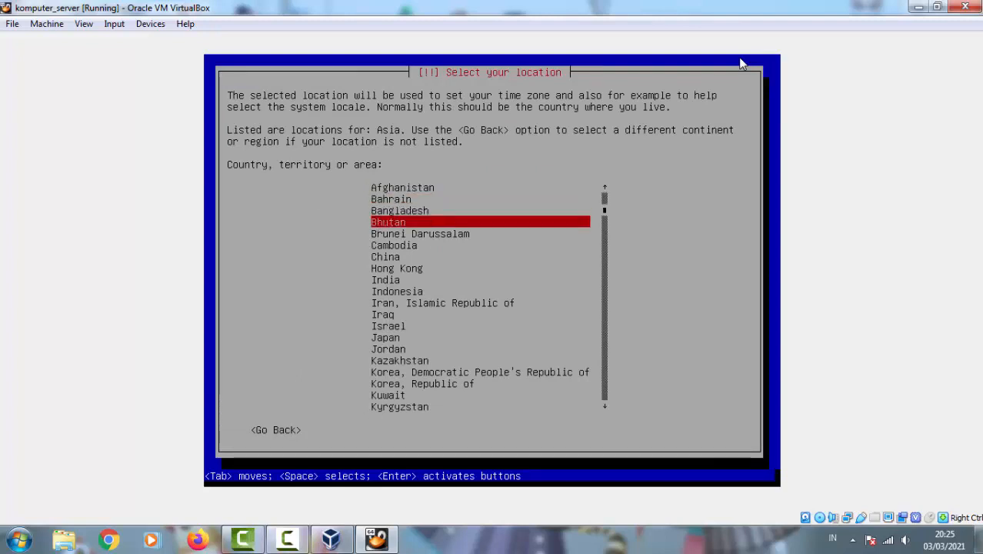
pyautogui.press('Down')
pyautogui.press('Down')
pyautogui.press('Down')
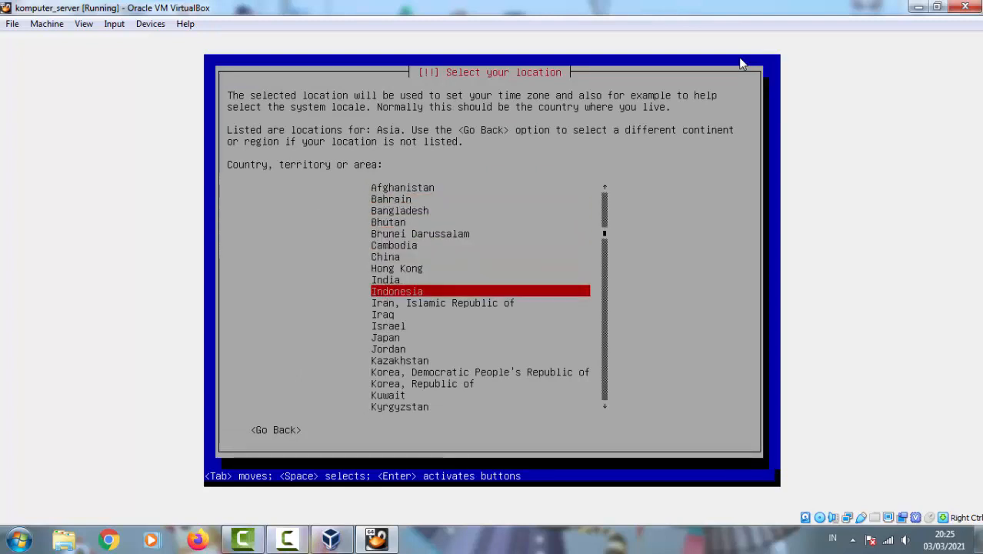
pyautogui.press('Return')
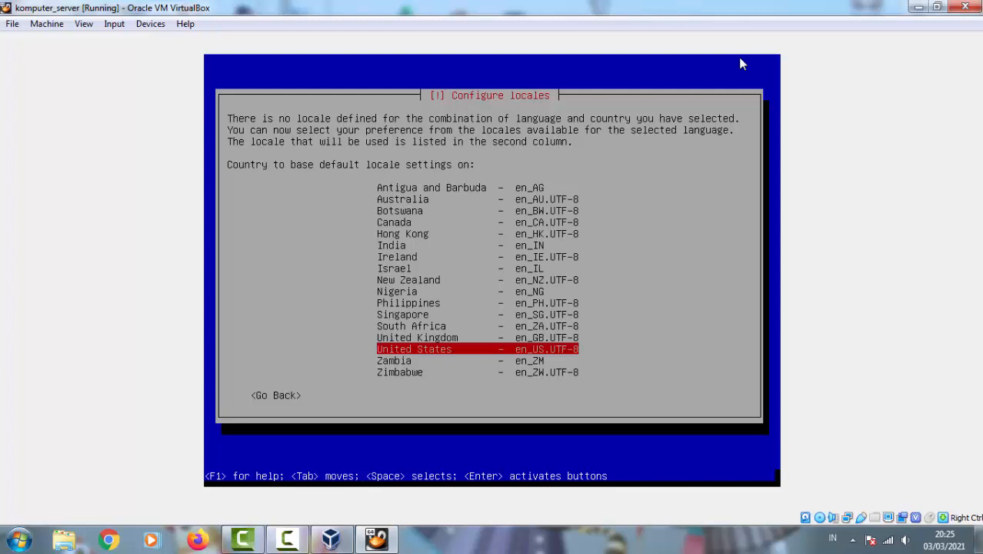
# Base the locale on United States (en_US.UTF-8) and use the American English keymap
pyautogui.press('Return')
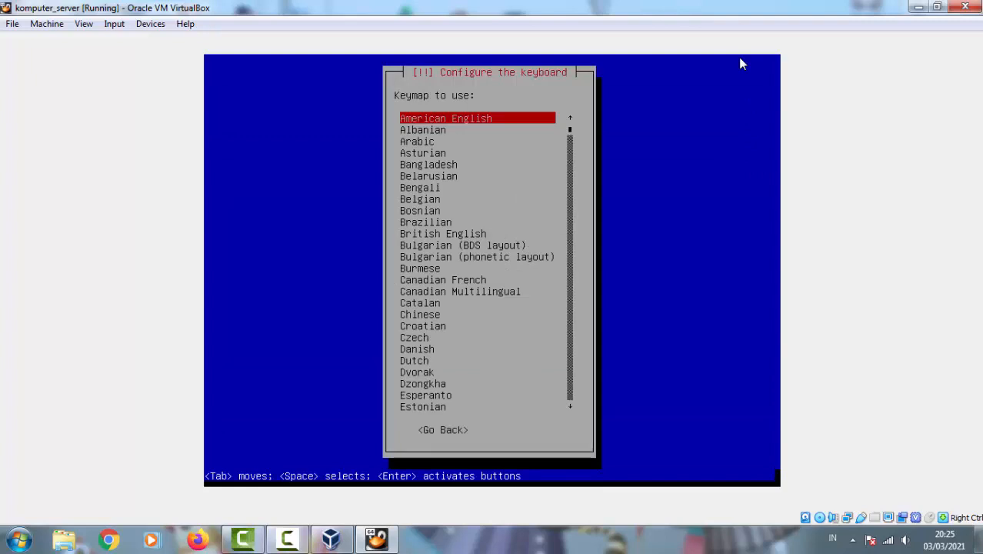
pyautogui.press('Return')
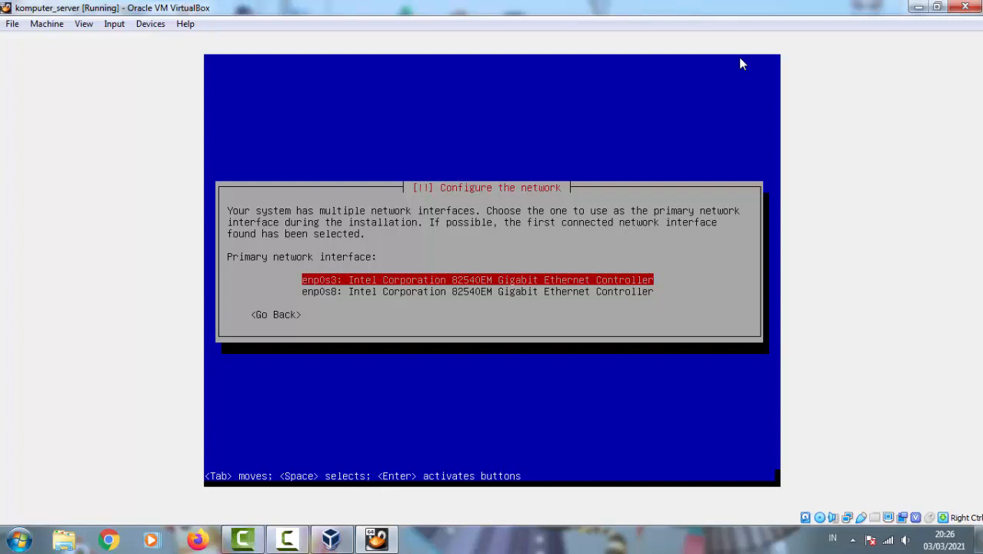
# Choose enp0s3 as the primary network interface and opt to configure the network manually
pyautogui.press('Return')
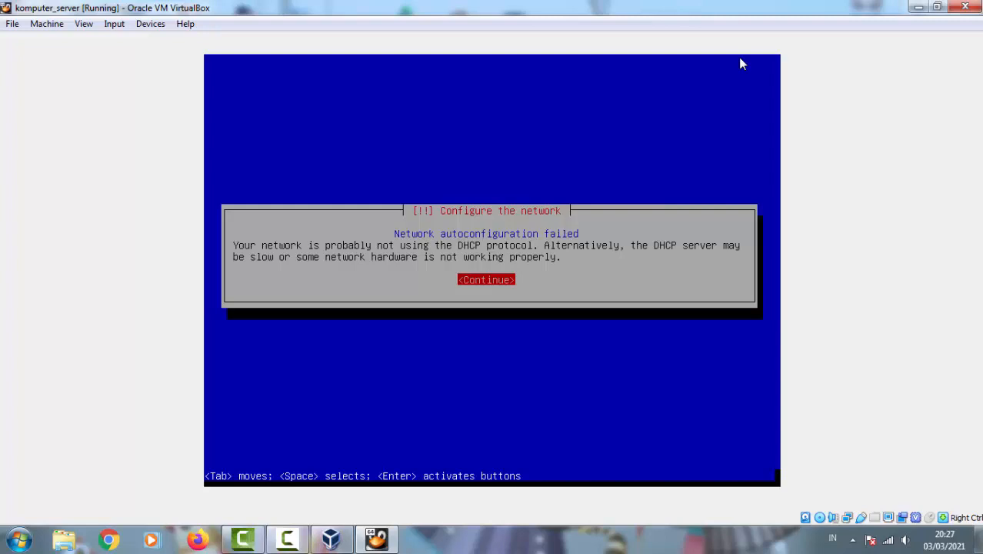
pyautogui.press('Return')
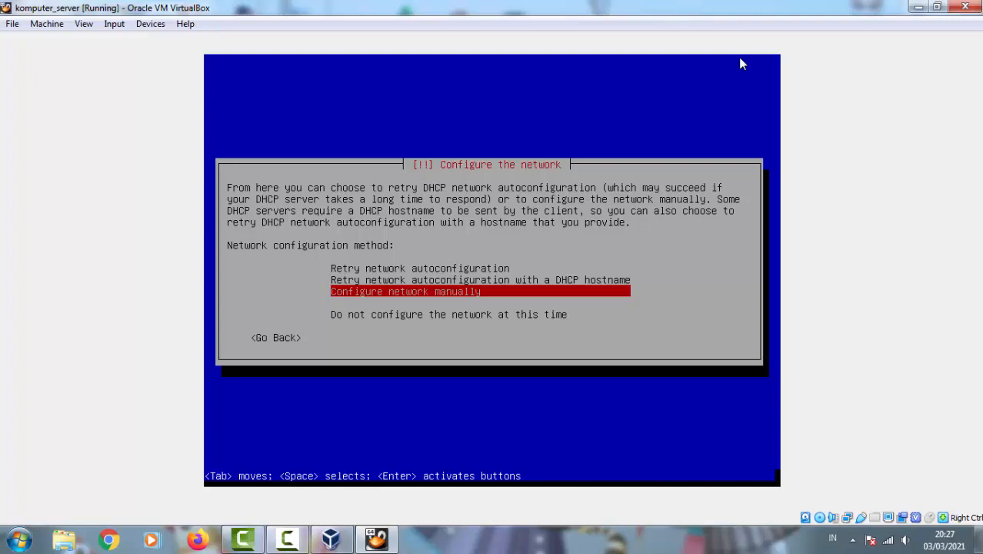
pyautogui.press('Return')
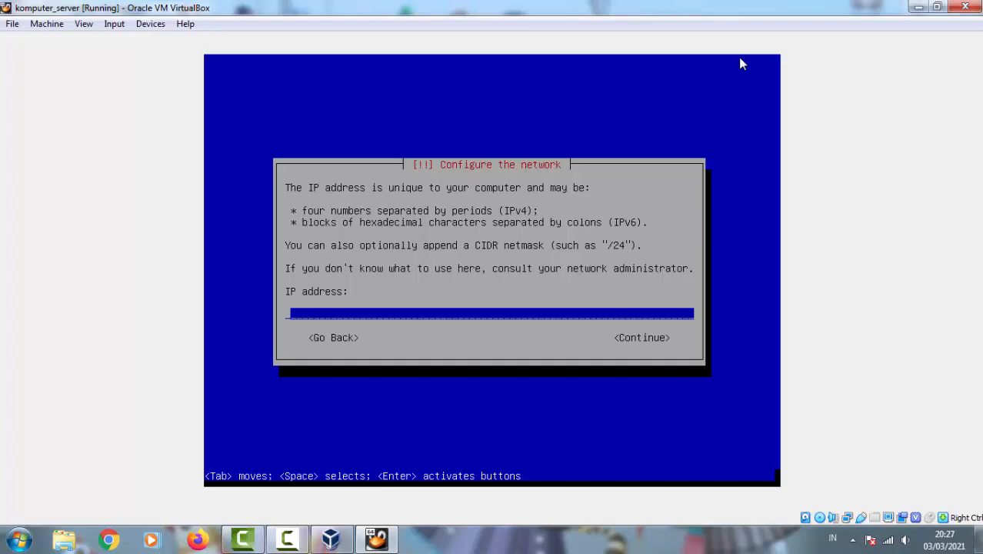
# Set the IP address to 192.168.10.2/24 and accept 192.168.10.1 as the gateway
pyautogui.write('192.168.')
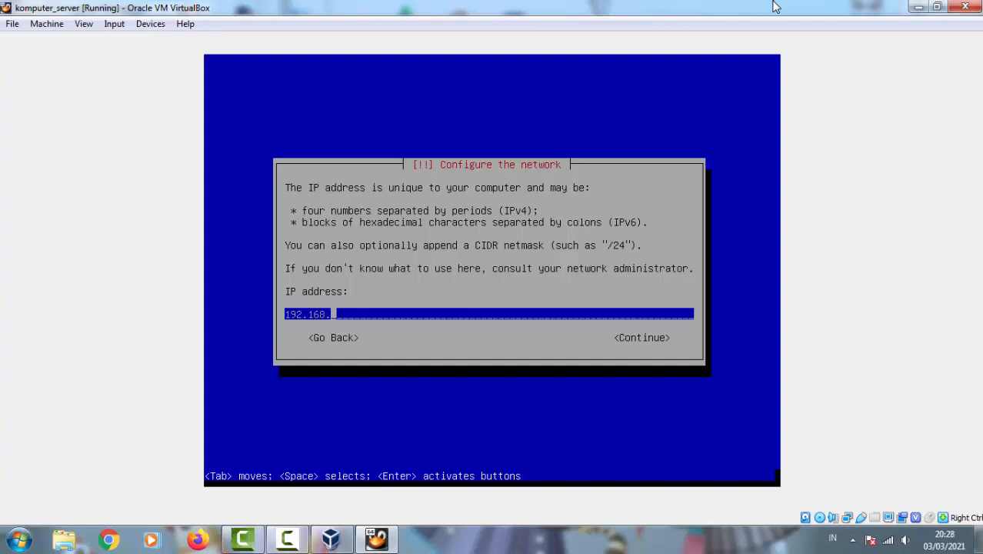
pyautogui.write('10.2/24')
pyautogui.press('Return')
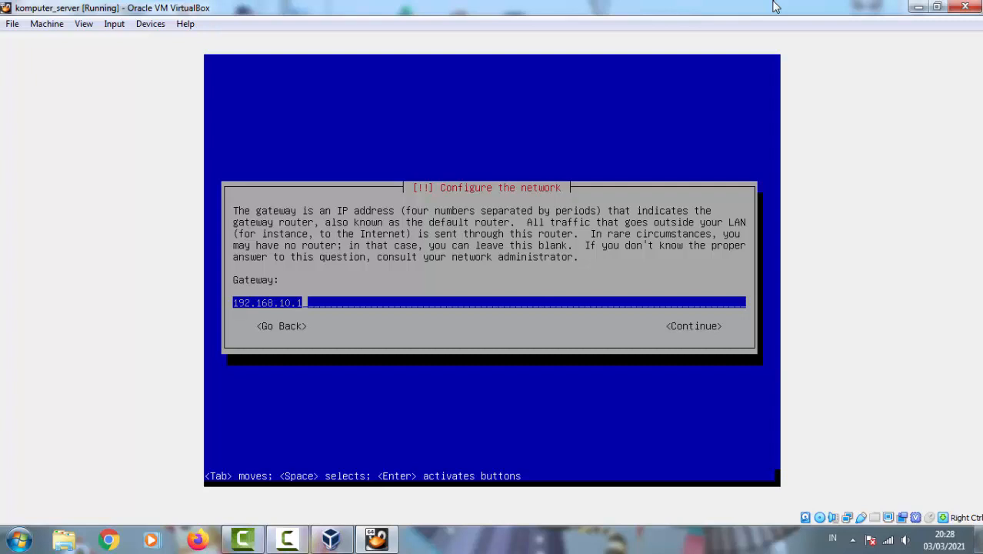
pyautogui.press('Return')
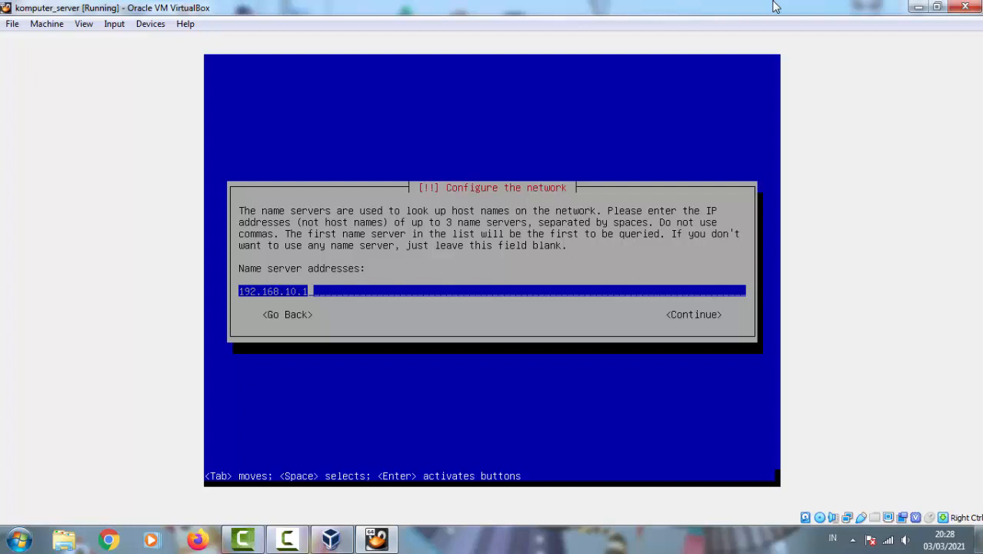
# Set the name server address to 192.168.100.1/24
pyautogui.press('BackSpace')
pyautogui.press('BackSpace')
pyautogui.write('0.1/24')
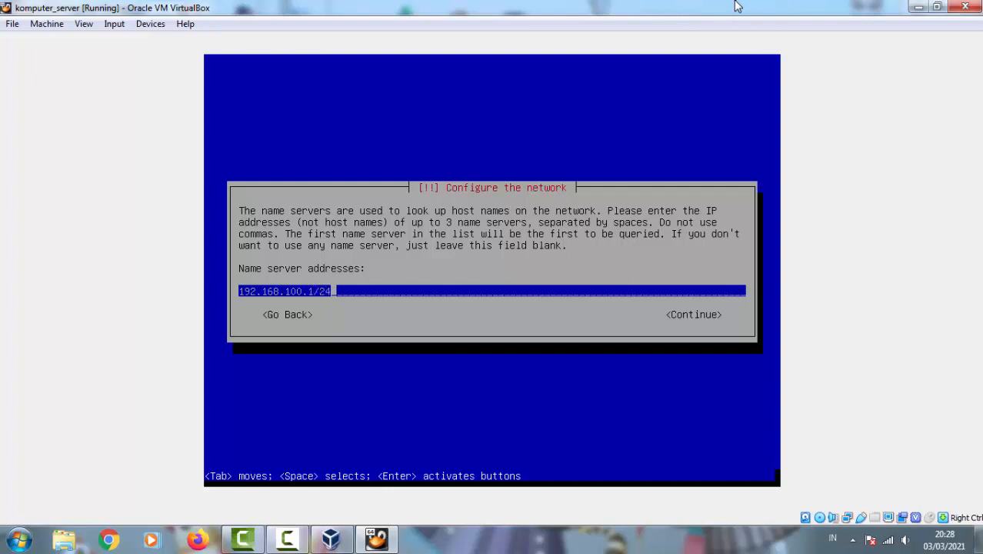
pyautogui.press('Return')
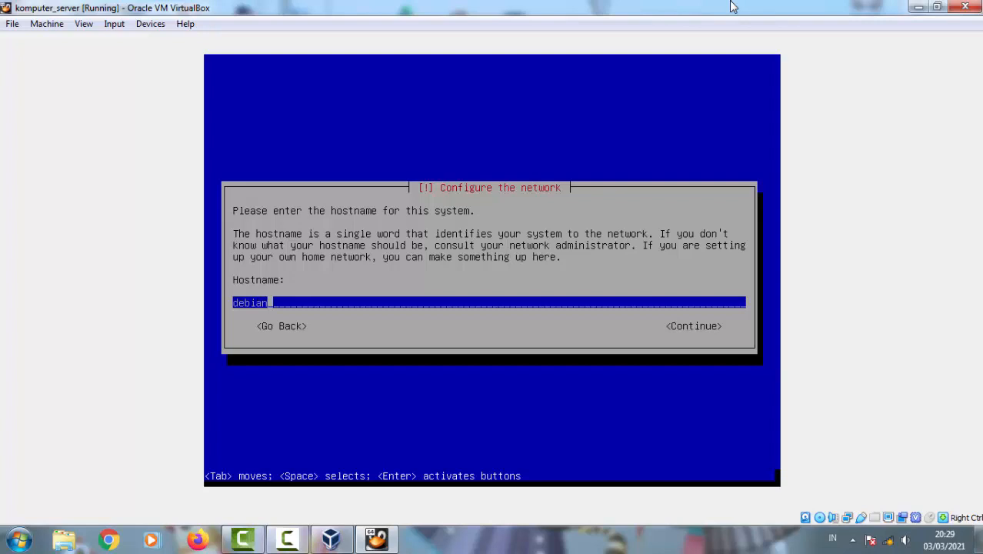
# Replace the default hostname with the owner's first name
pyautogui.press('BackSpace')
pyautogui.press('BackSpace')
pyautogui.press('BackSpace')
pyautogui.press('BackSpace')
pyautogui.press('BackSpace')
pyautogui.press('BackSpace')
pyautogui.write('sakti')
pyautogui.press('Return')
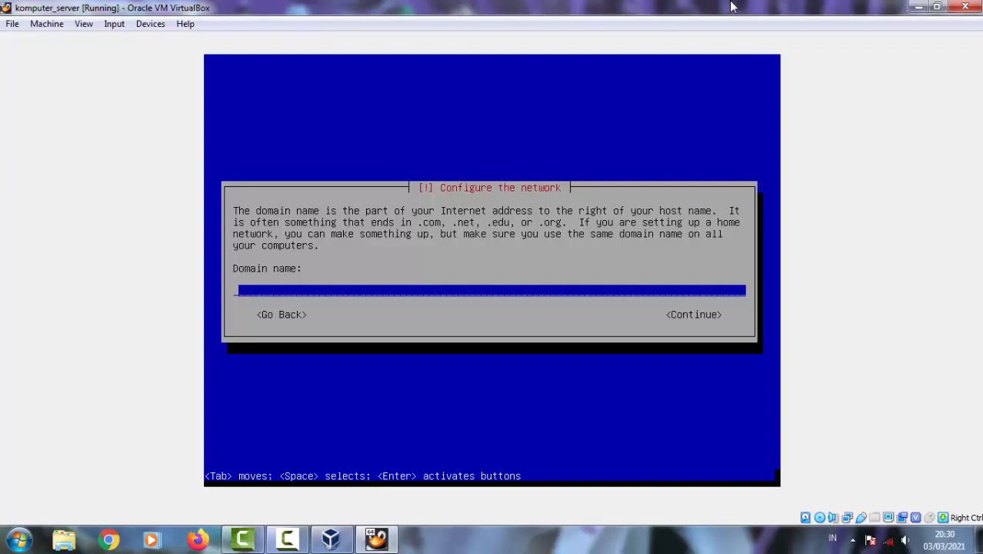
# Set the domain name to smkyp96.sch.id
pyautogui.write('s')
pyautogui.write('mku')
pyautogui.write('p')
pyautogui.write('6')
pyautogui.press('BackSpace')
pyautogui.write('96.sch')
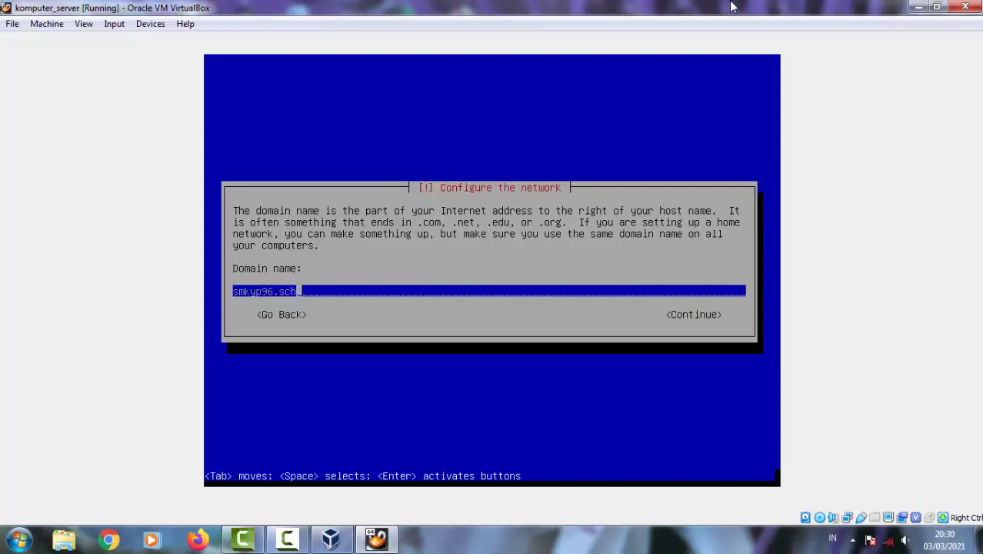
pyautogui.write('.id')
pyautogui.press('Return')
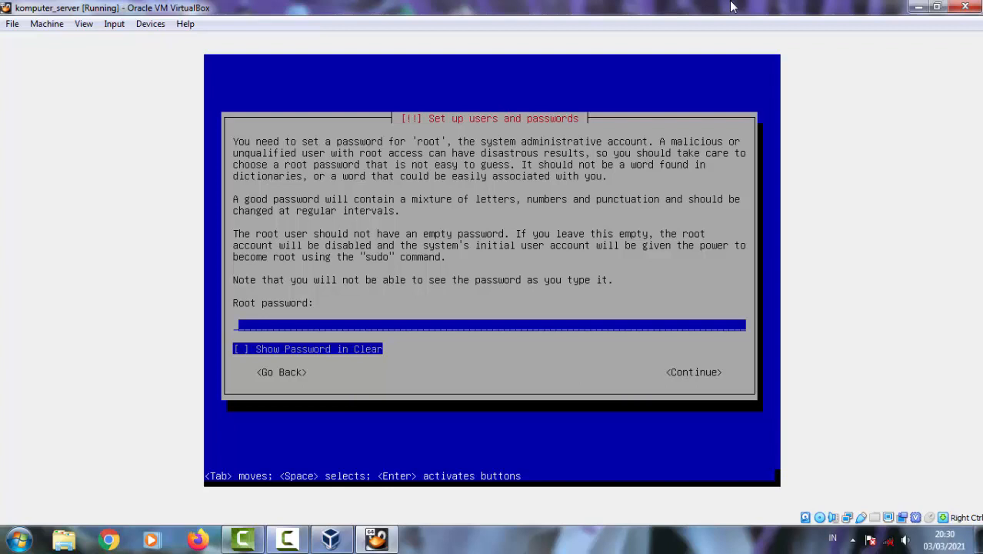
# Enter the root password and re-enter it for verification
pyautogui.write('***')
pyautogui.press('Return')
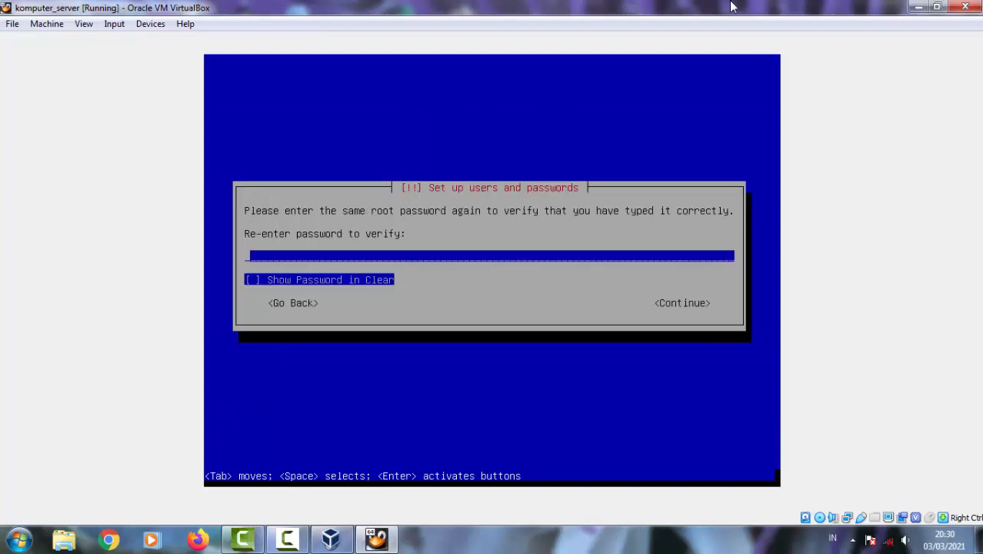
pyautogui.write('***')
pyautogui.press('Return')
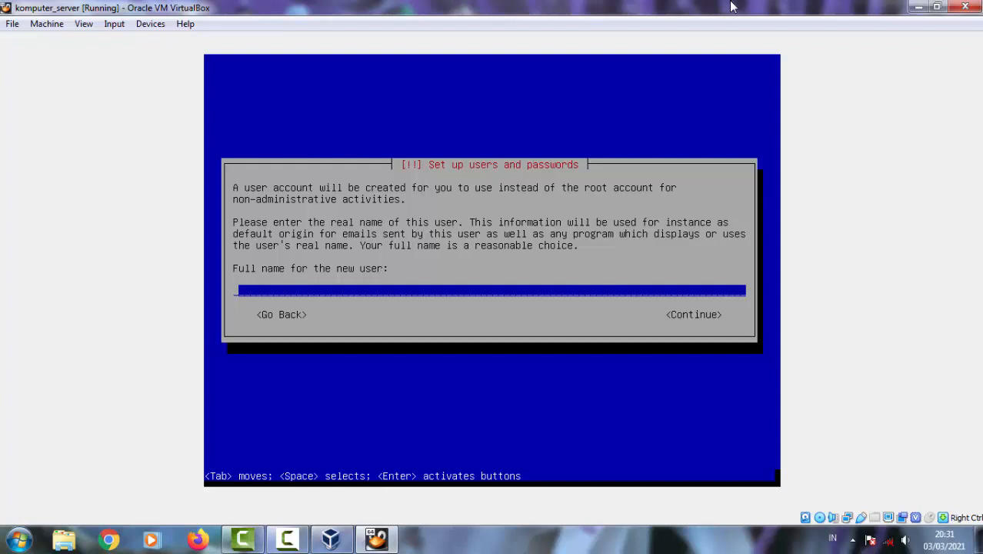
# Enter the new user's full name and accept the suggested username for the account
pyautogui.write('sakti')
pyautogui.press('Return')
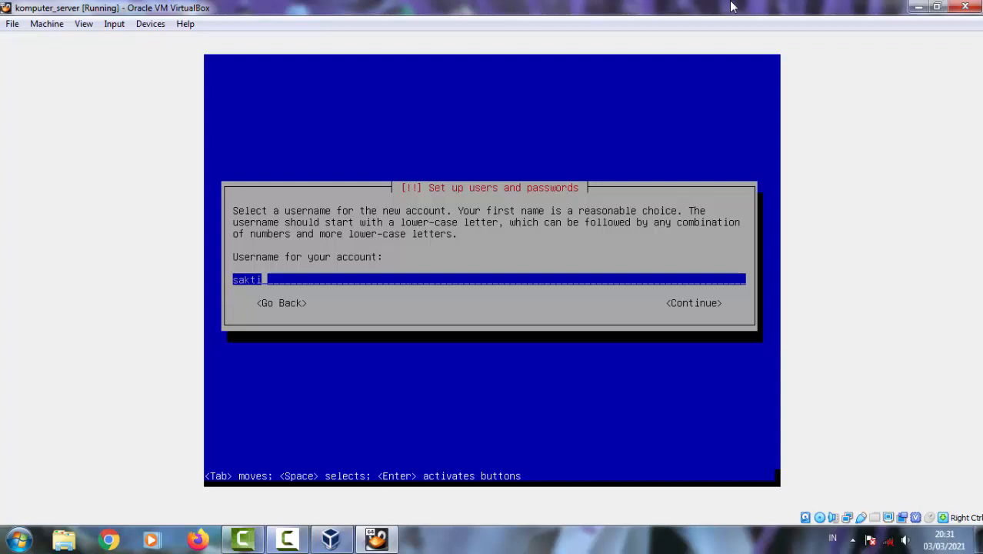
pyautogui.press('Return')
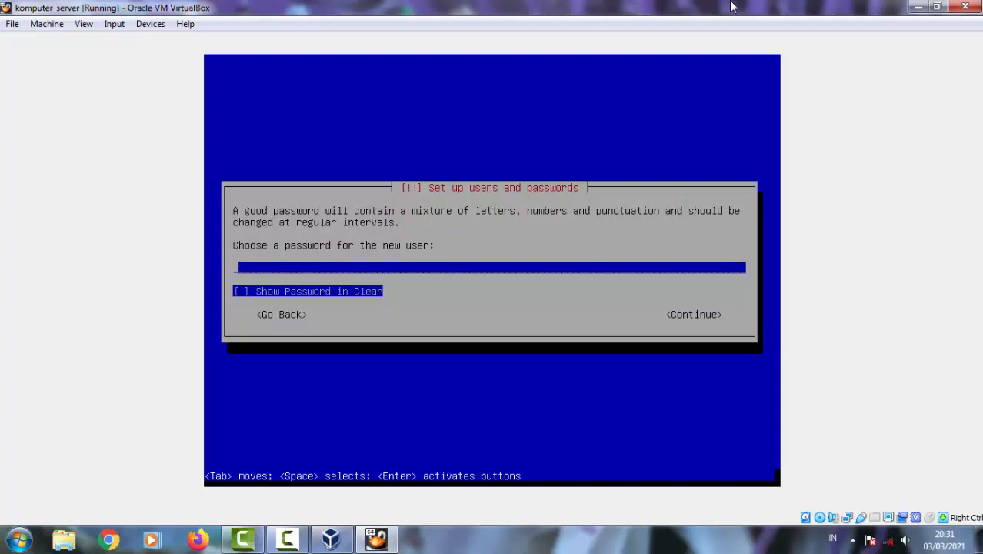
# Enter the new user's account password and re-enter it for verification
pyautogui.write('***')
pyautogui.press('Return')
pyautogui.write('***')
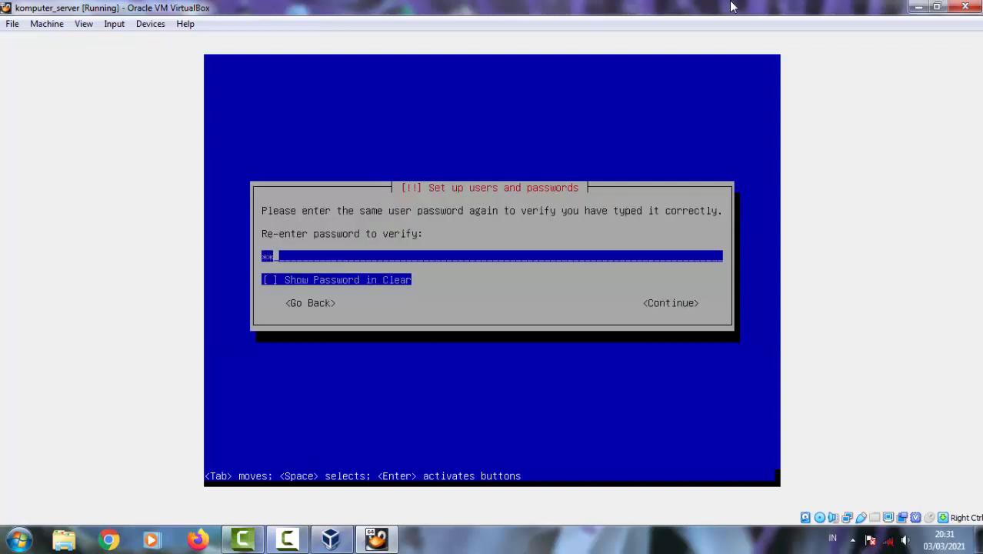
pyautogui.press('Return')
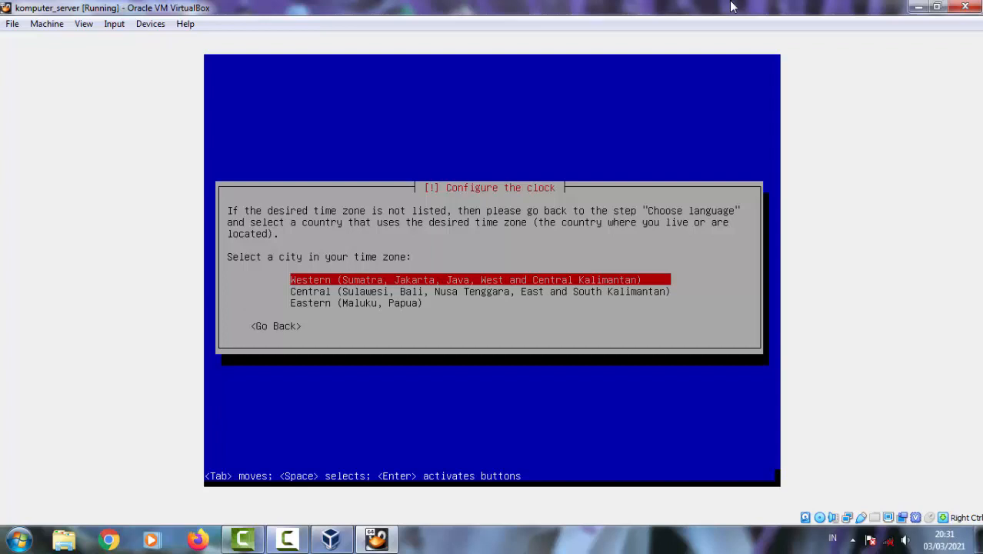
# Choose the Western time zone and set up guided partitioning of the entire sda disk with all files in one partition
pyautogui.press('Return')
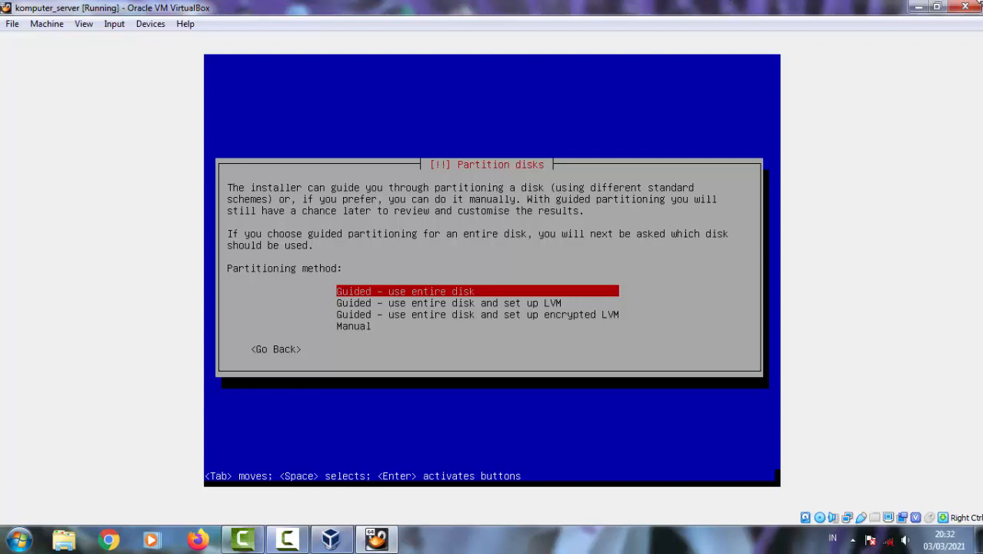
pyautogui.press('Return')
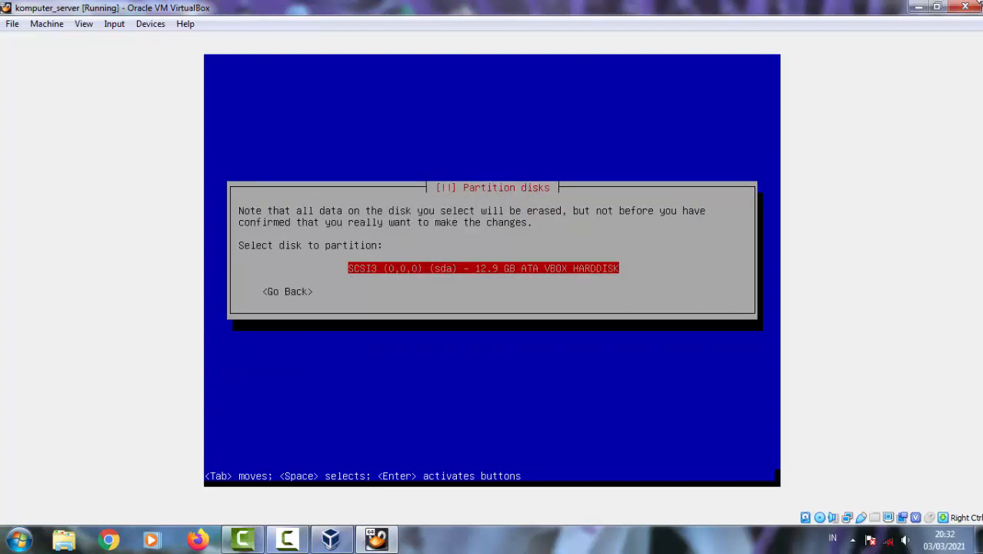
pyautogui.press('Return')
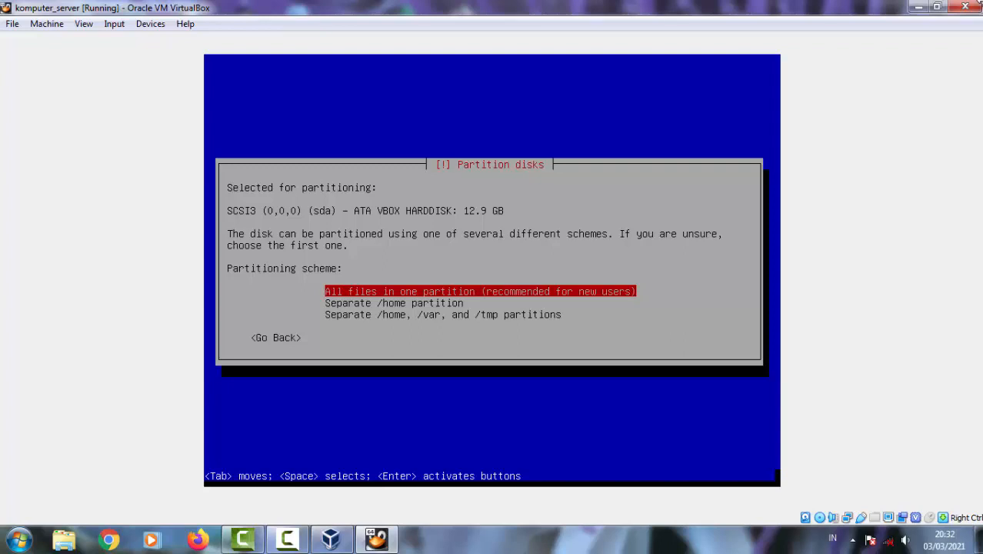
pyautogui.press('Return')
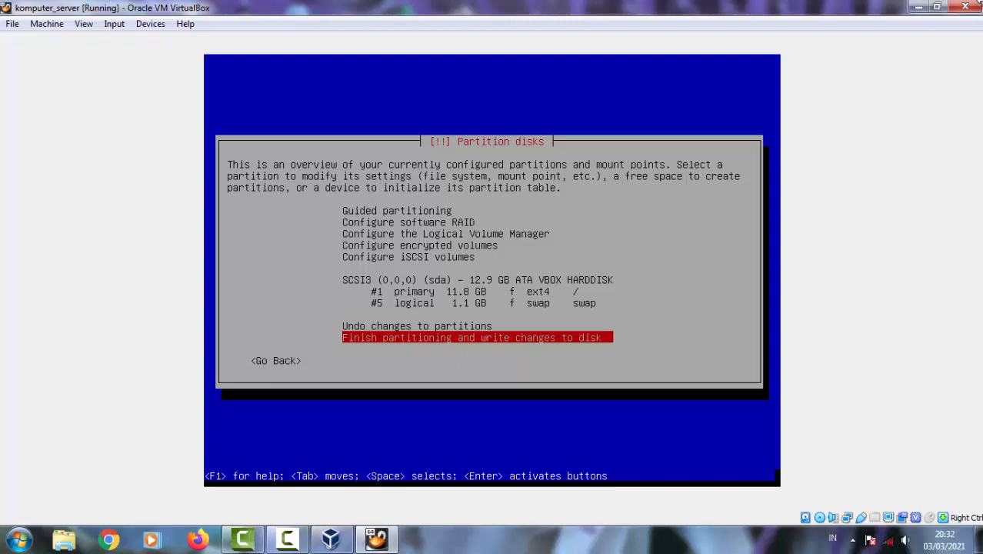
# Finish partitioning and write the partition changes to the sda disk
pyautogui.press('Return')
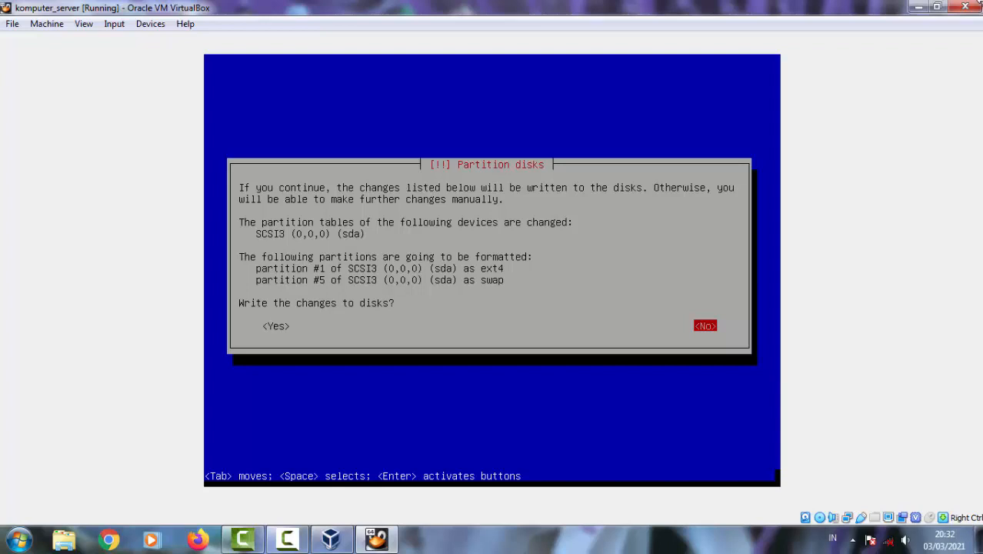
pyautogui.press('Tab')
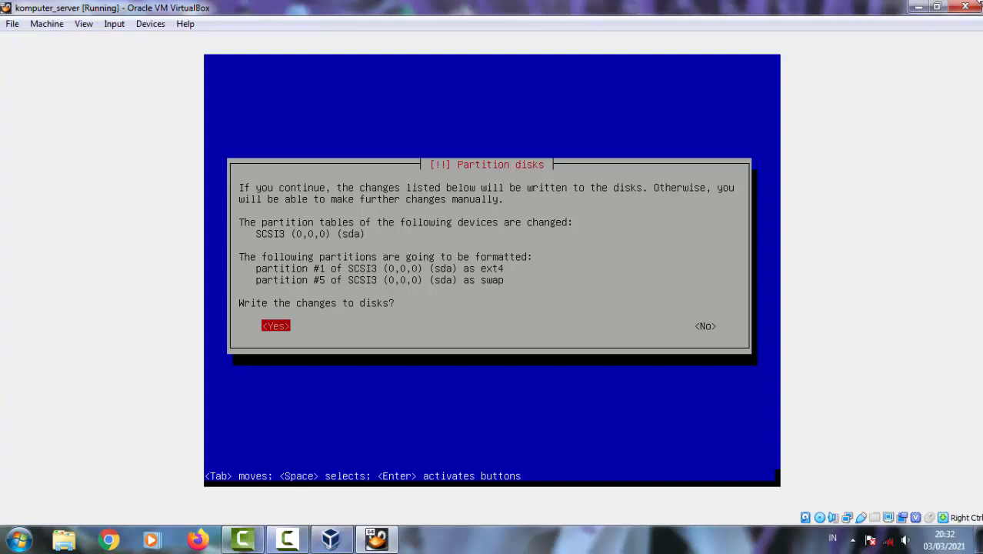
pyautogui.press('Return')
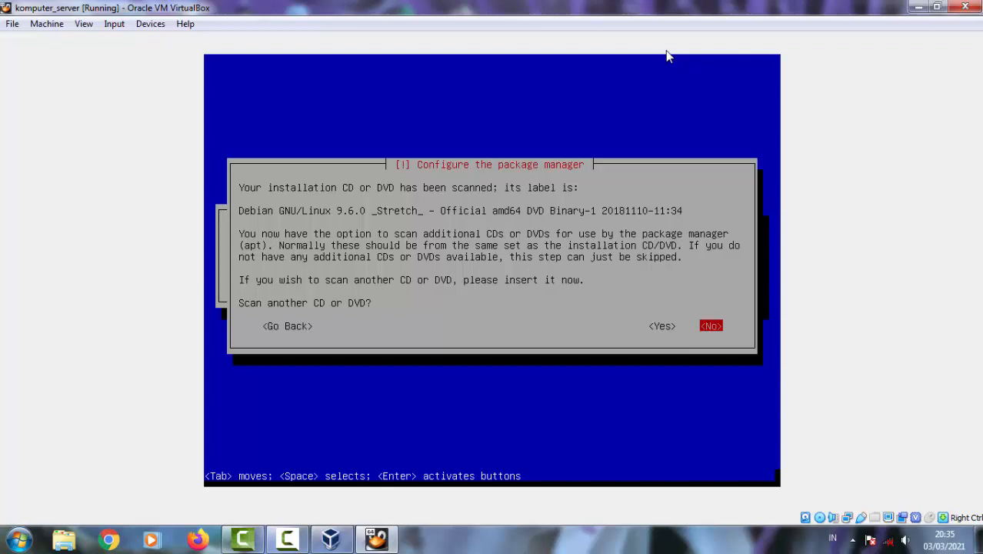
# Insert debian-9.6.0-amd64-DVD-2.iso into the virtual optical drive with a forced unmount and scan it for the package manager
pyautogui.press('Left')
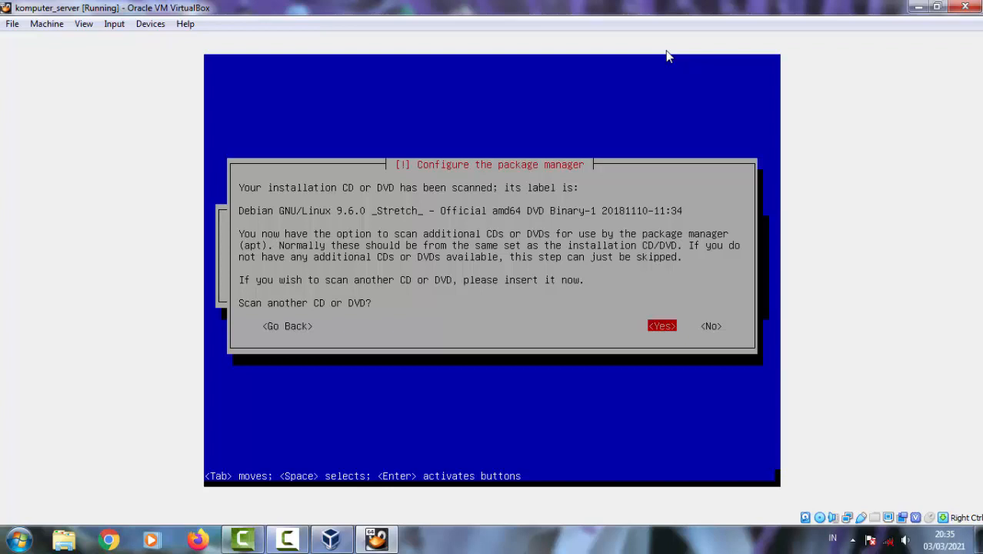
pyautogui.press('Return')
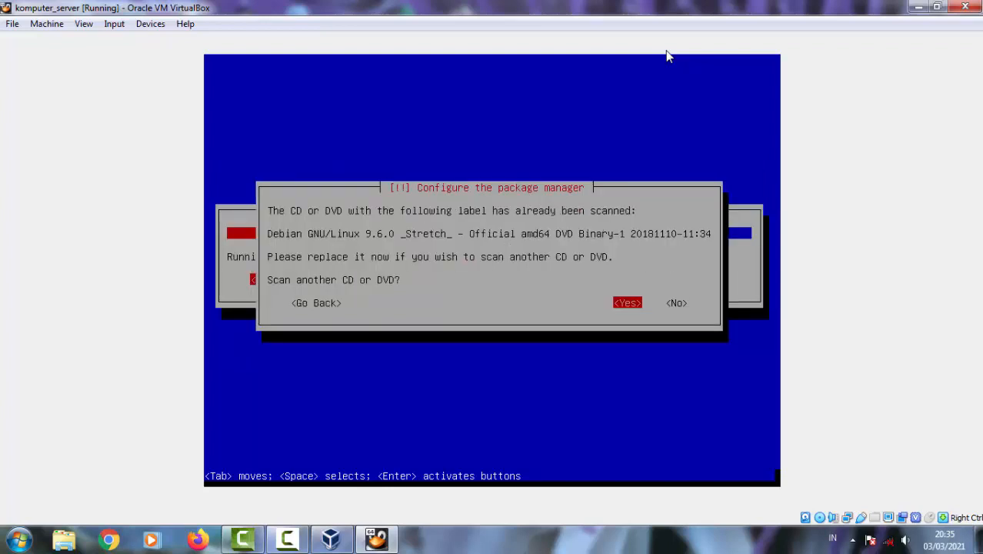
pyautogui.press('Right')
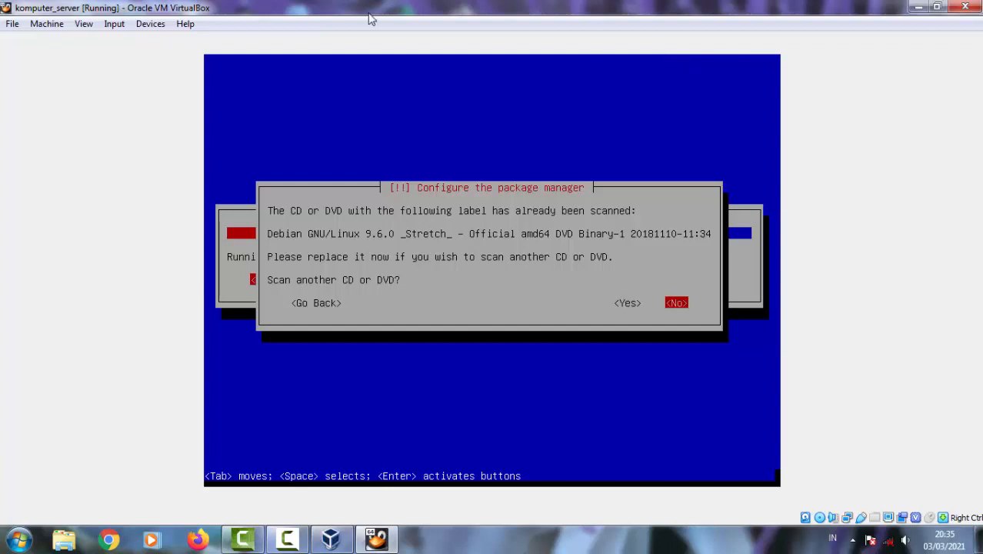
pyautogui.click(151, 25)
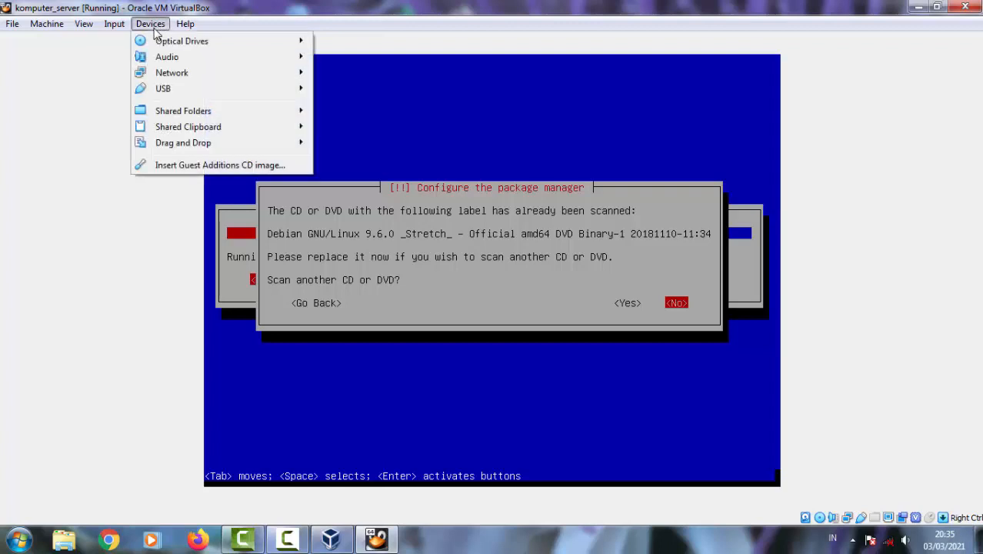
pyautogui.moveTo(166, 41)
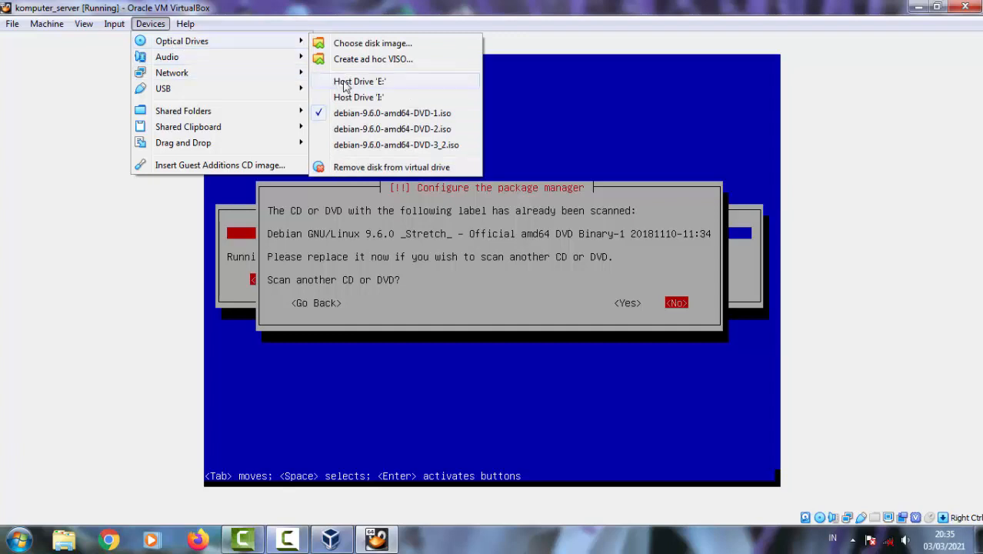
pyautogui.click(364, 130)
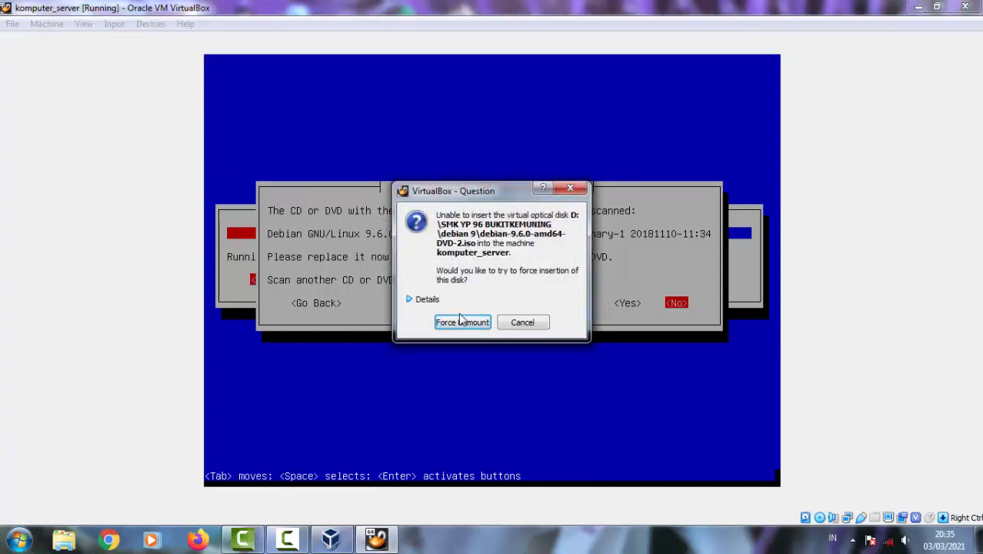
pyautogui.click(461, 323)
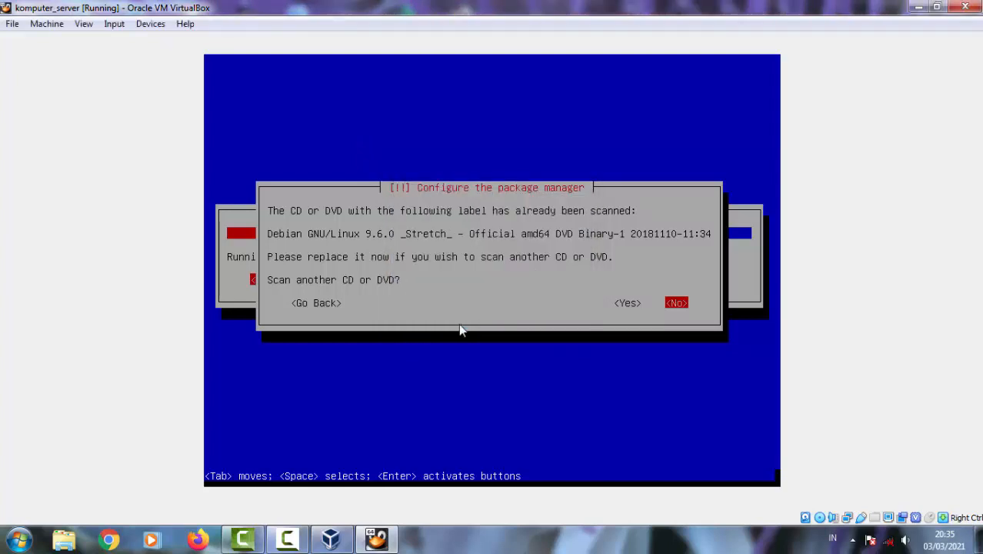
pyautogui.press('Left')
pyautogui.press('Return')
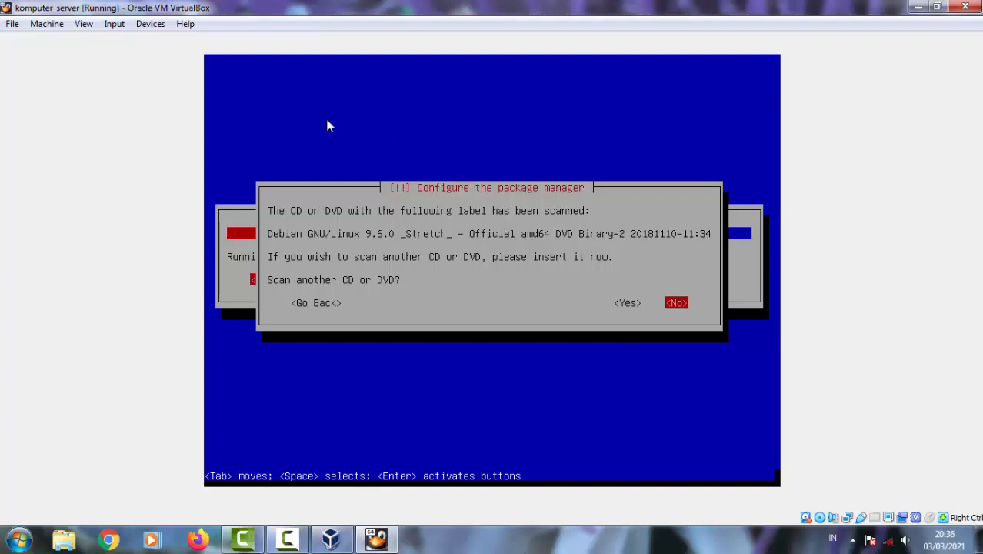
# Insert debian-9.6.0-amd64-DVD-3_2.iso into the virtual optical drive with a forced unmount and scan it for the package manager
pyautogui.click(160, 29)
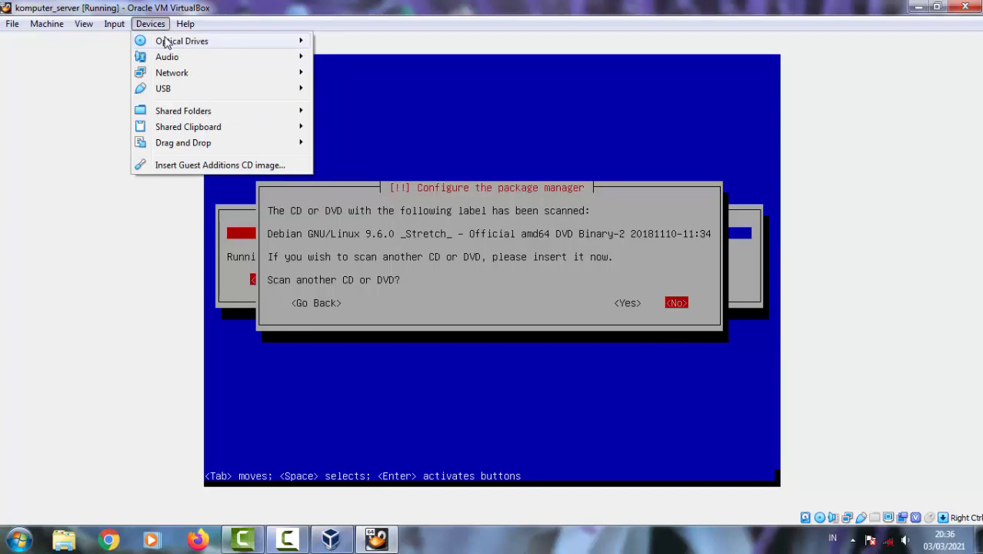
pyautogui.moveTo(166, 40)
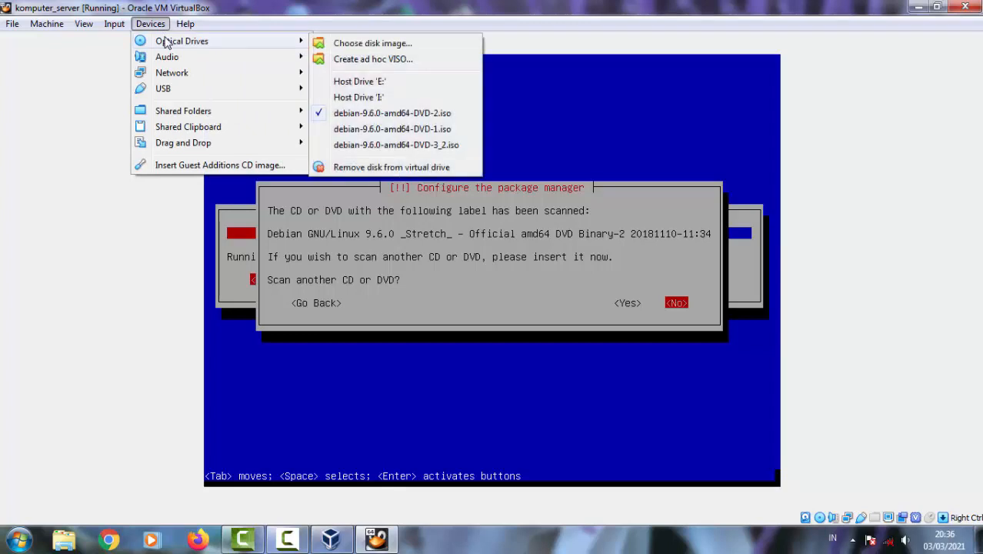
pyautogui.click(400, 146)
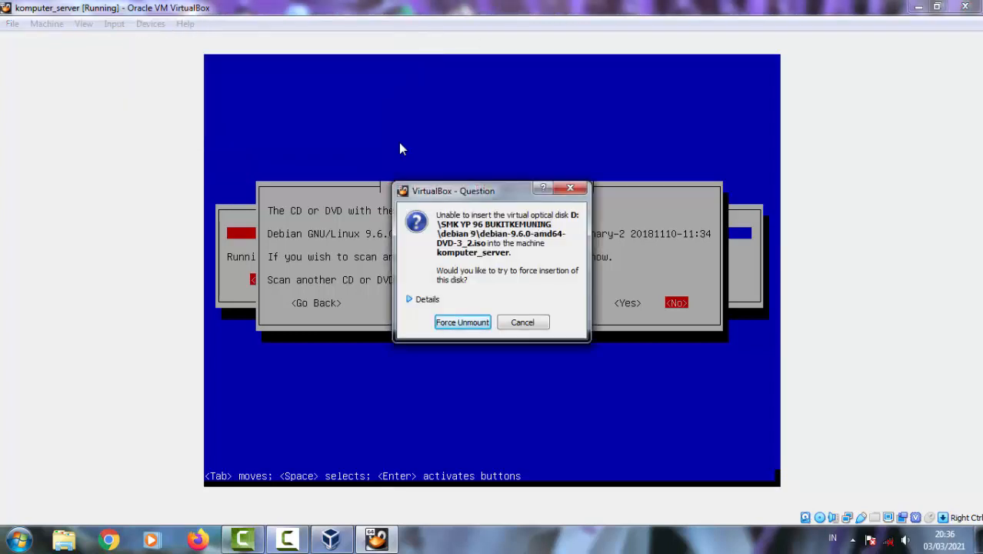
pyautogui.click(477, 327)
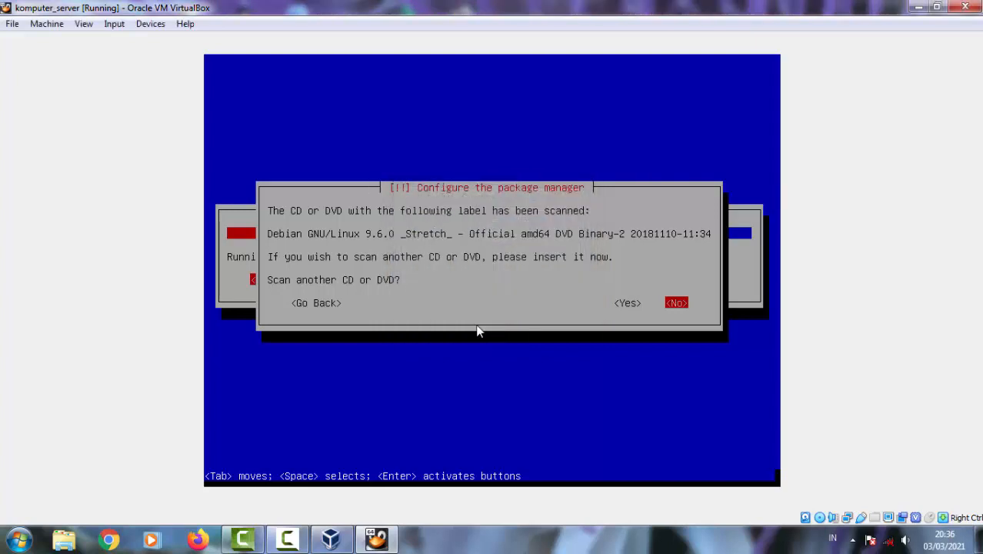
pyautogui.press('Left')
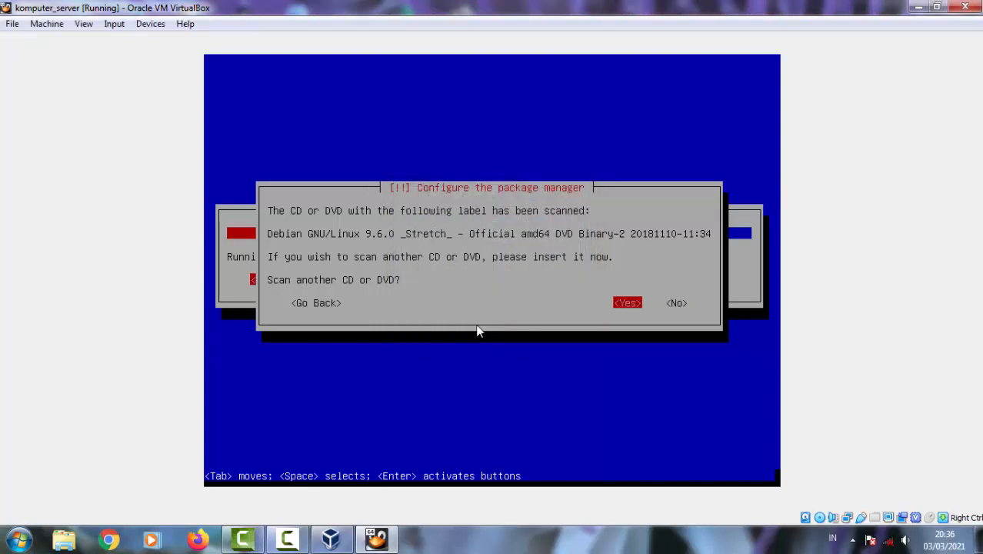
pyautogui.press('Return')
# Put debian-9.6.0-amd64-DVD-1.iso back into the virtual optical drive with a forced unmount and decline scanning further discs
pyautogui.click(152, 24)
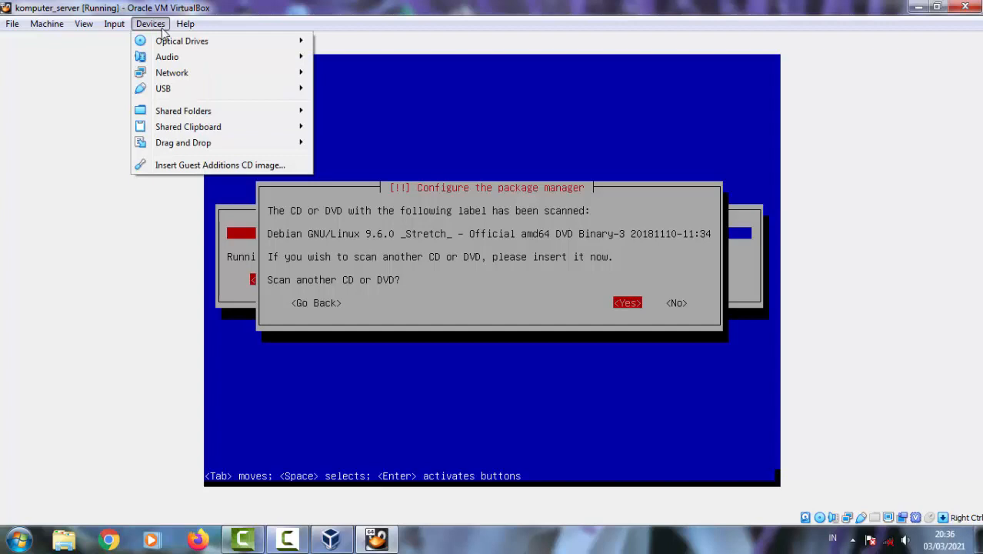
pyautogui.moveTo(172, 44)
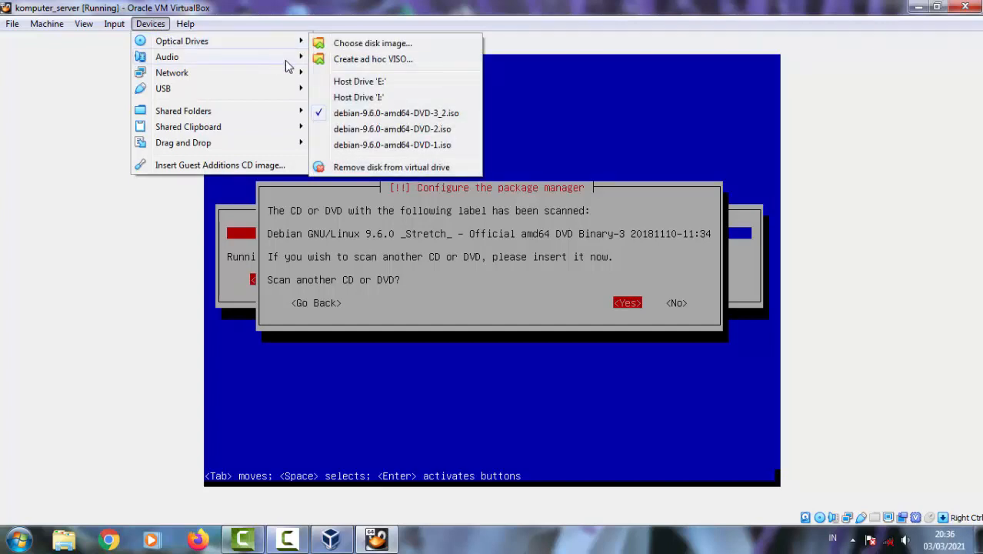
pyautogui.click(365, 146)
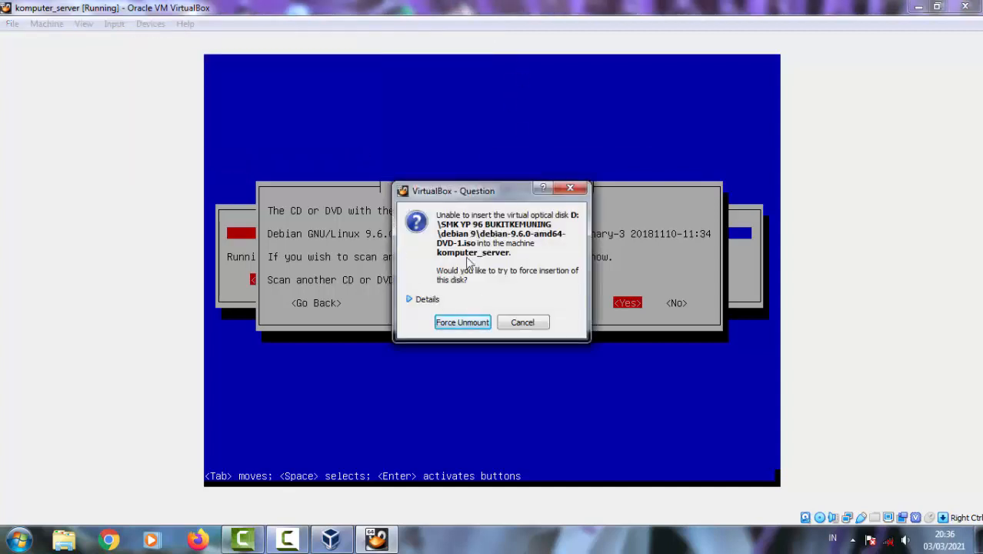
pyautogui.click(462, 322)
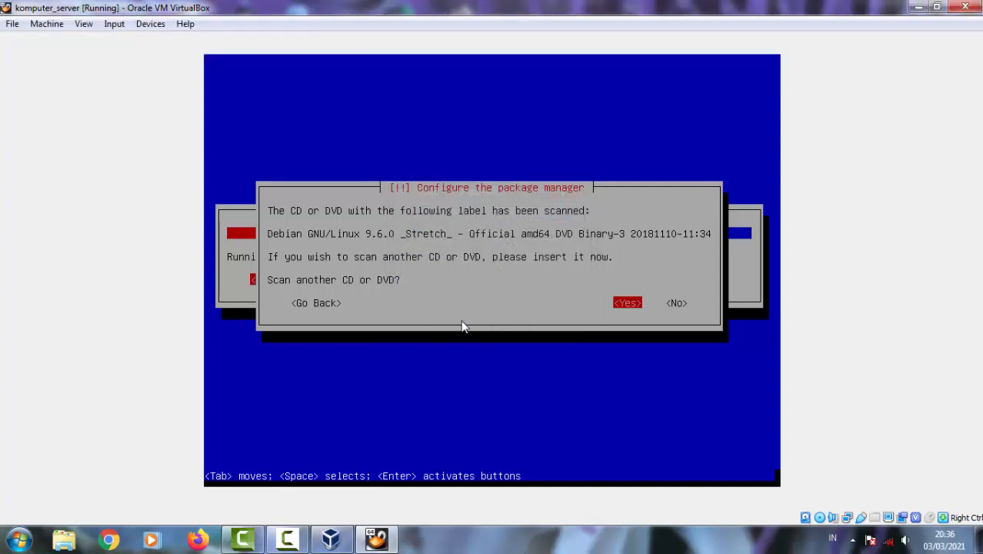
pyautogui.press('Tab')
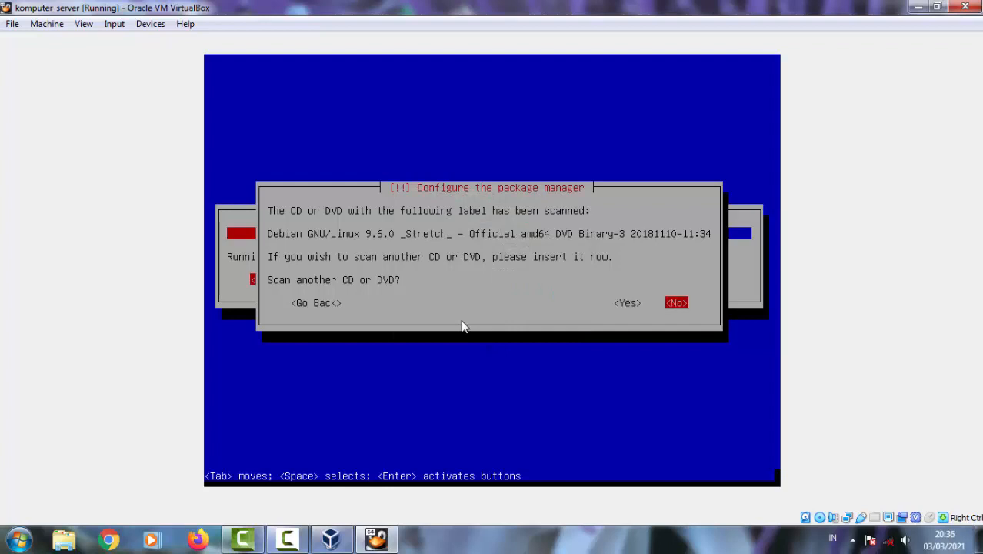
pyautogui.press('Return')
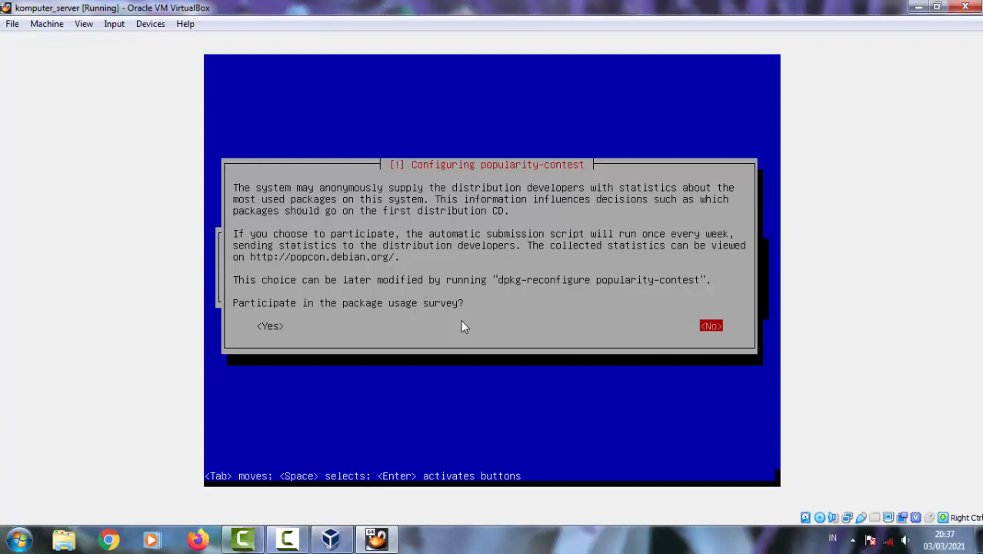
# Decline the package usage survey and confirm the software selection without the Debian desktop environment
pyautogui.press('Return')
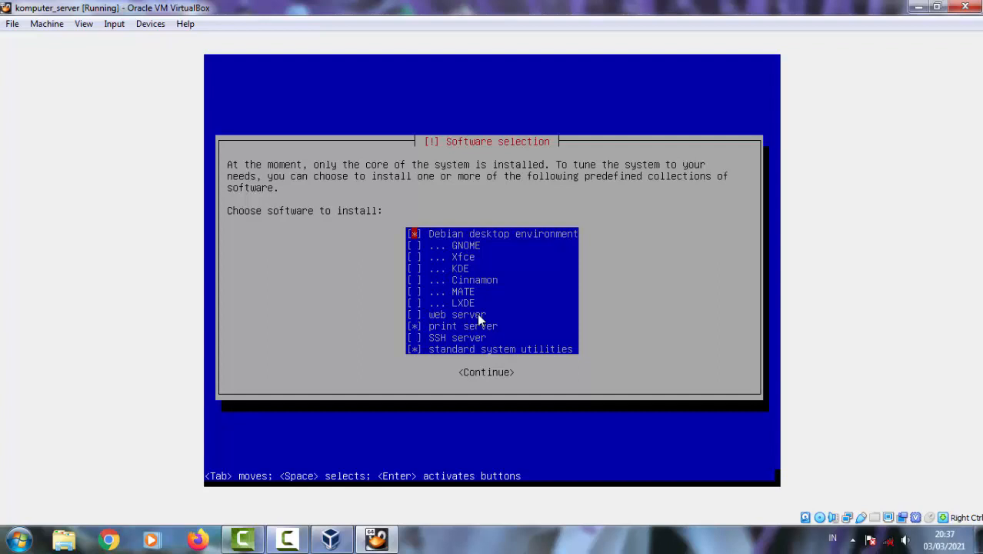
pyautogui.press('Down')
pyautogui.press('Down')
pyautogui.press('Down')
pyautogui.press('Down')
pyautogui.press('Down')
pyautogui.press('Down')
pyautogui.press('Down')
pyautogui.press('Down')
pyautogui.press('Return')
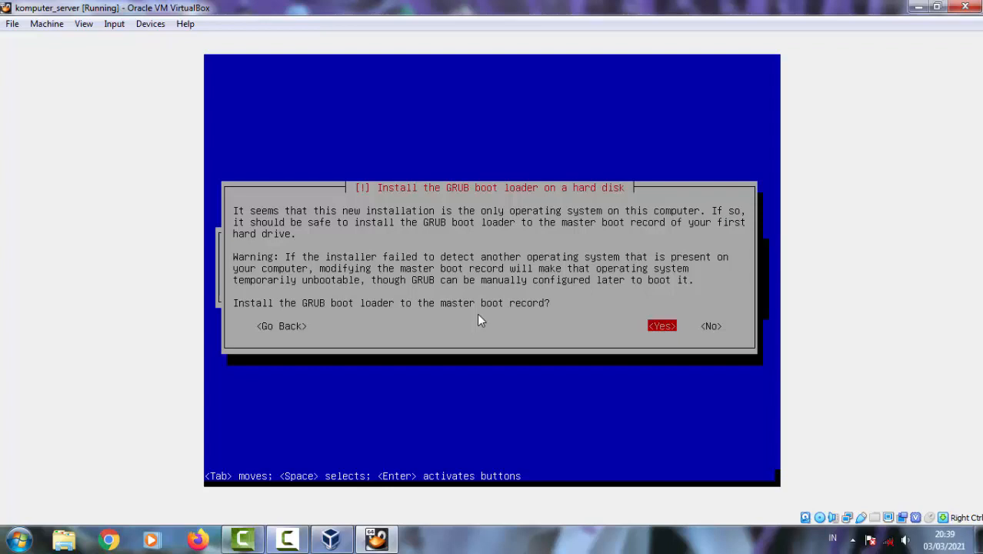
# Install the GRUB boot loader to the master boot record on /dev/sda and finish the installation to boot the new system
pyautogui.press('Return')
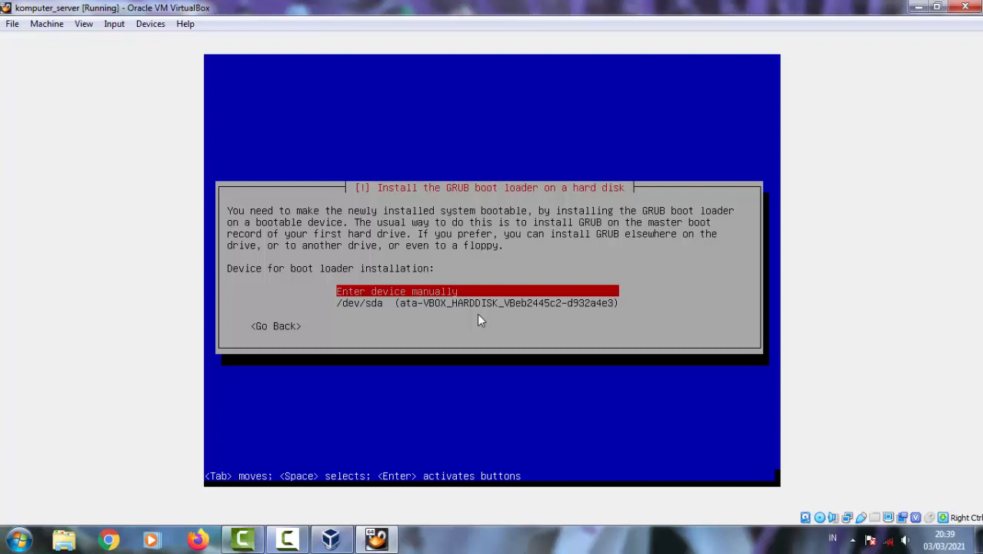
pyautogui.press('Down')
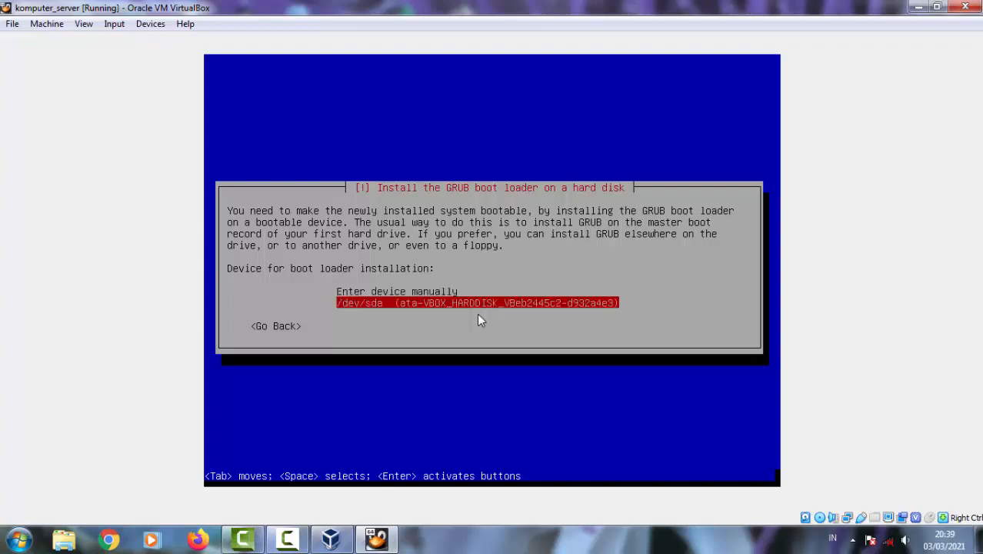
pyautogui.press('Return')
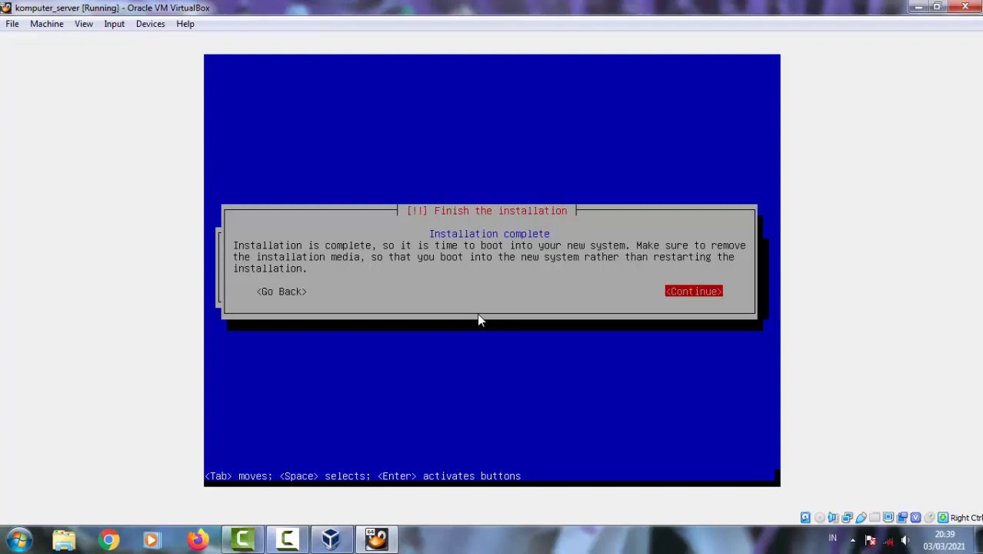
pyautogui.press('Return')
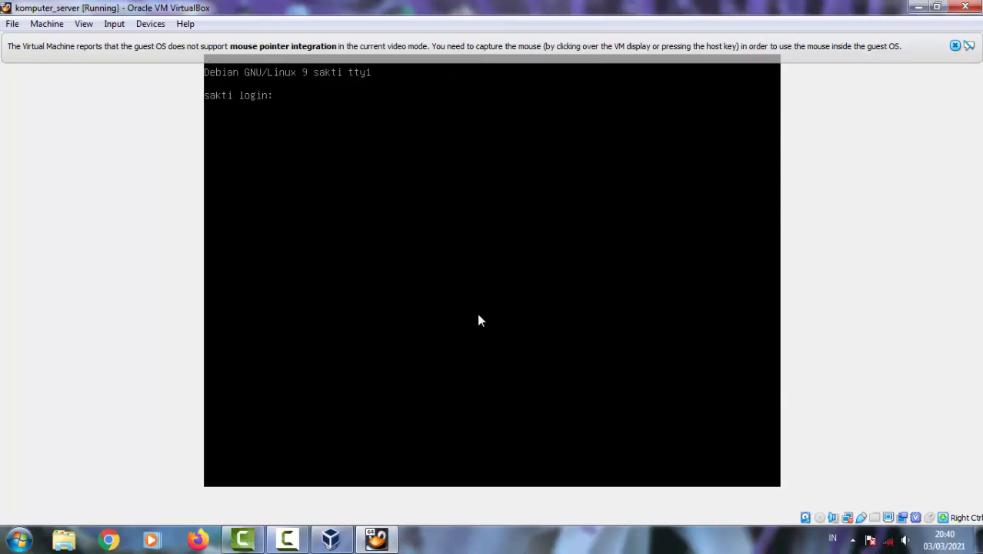
# Dismiss the mouse pointer integration notice and log in at the console with the user account's username and password
pyautogui.click(954, 46)
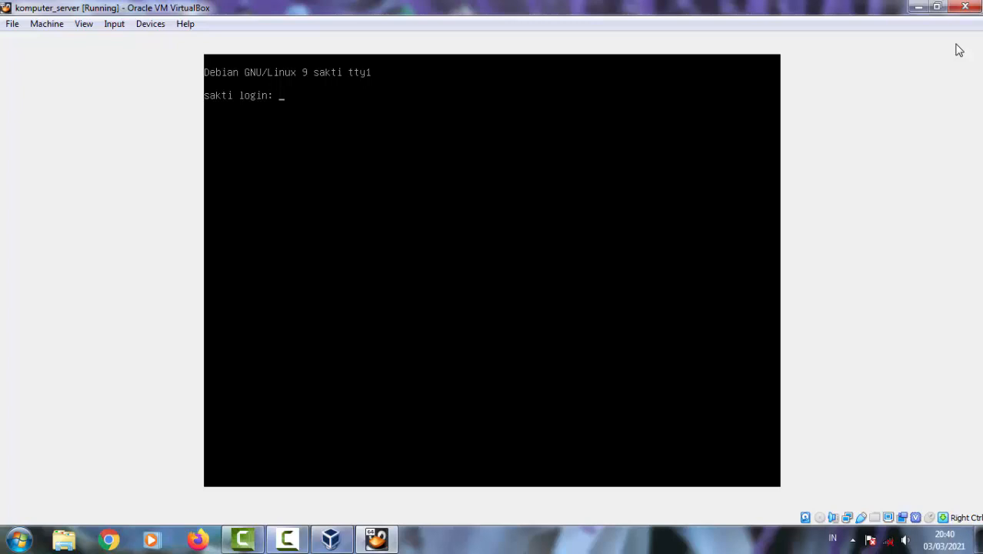
pyautogui.write('sakti')
pyautogui.press('Return')
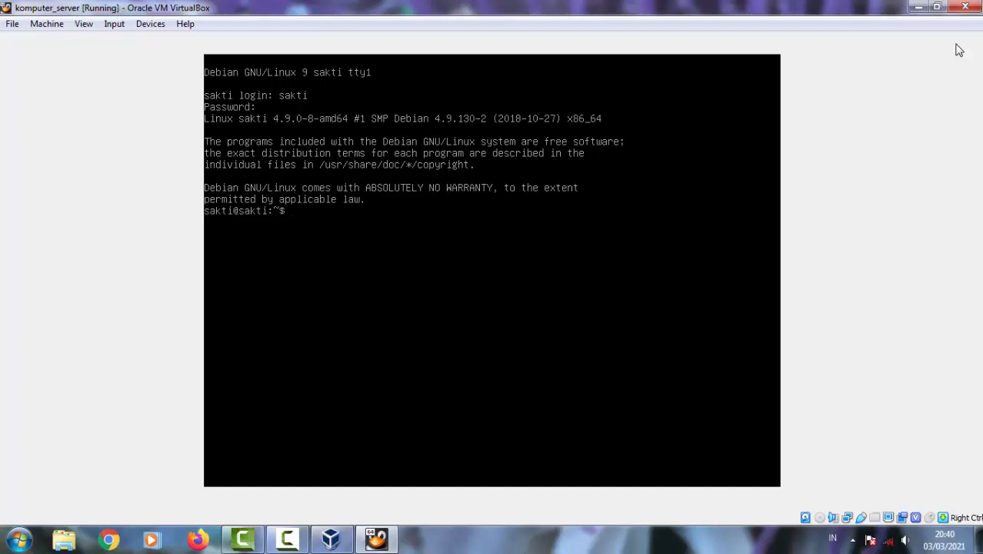
# Switch to the root account with su and enter the root password
pyautogui.write('su')
pyautogui.press('Return')
pyautogui.press('Return')
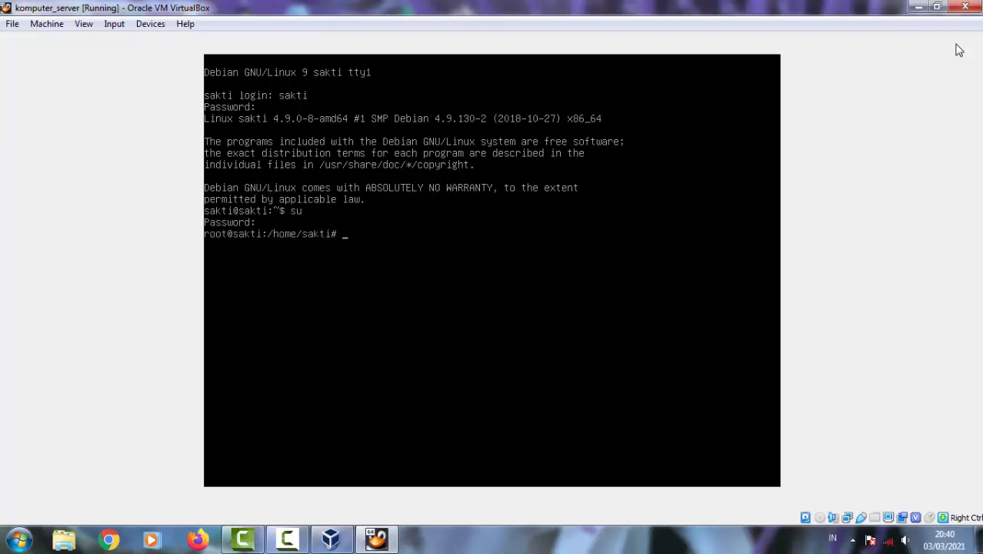